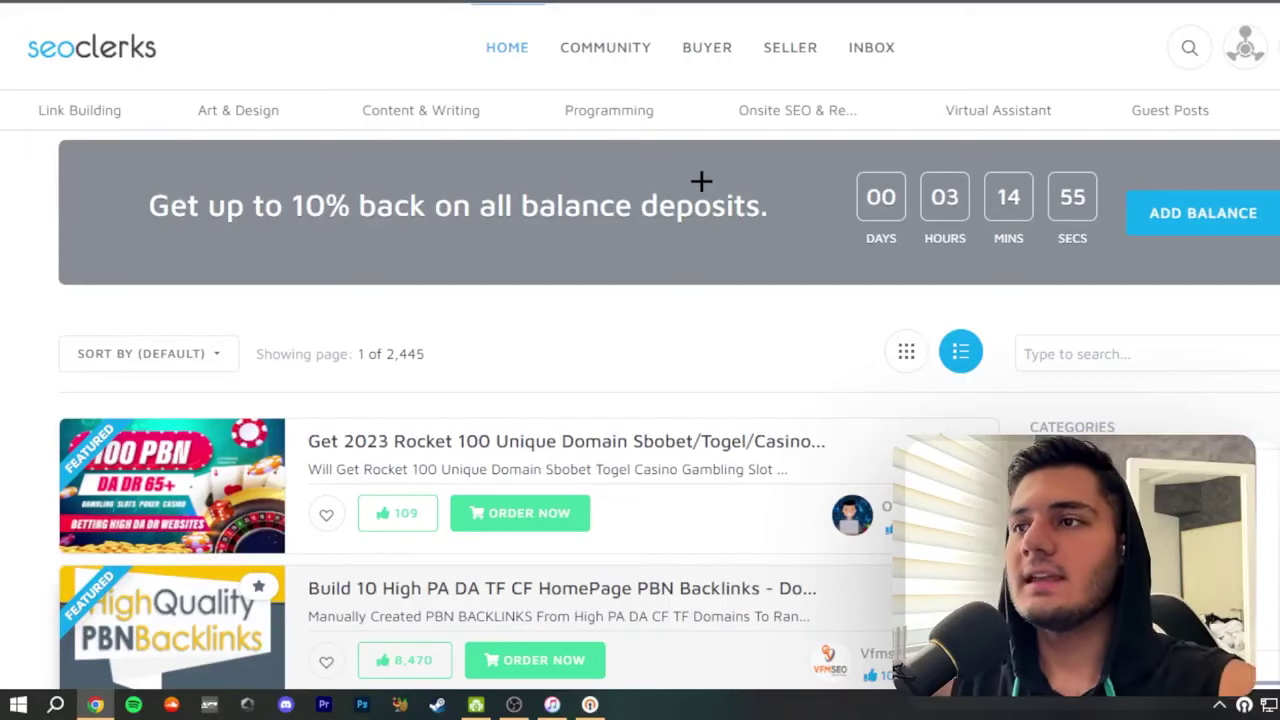
Step: Search the marketplace services for "business name"
left_click(1087, 362)
type("busi")
key("BackSpace")
key("BackSpace")
key("BackSpace")
key("BackSpace")
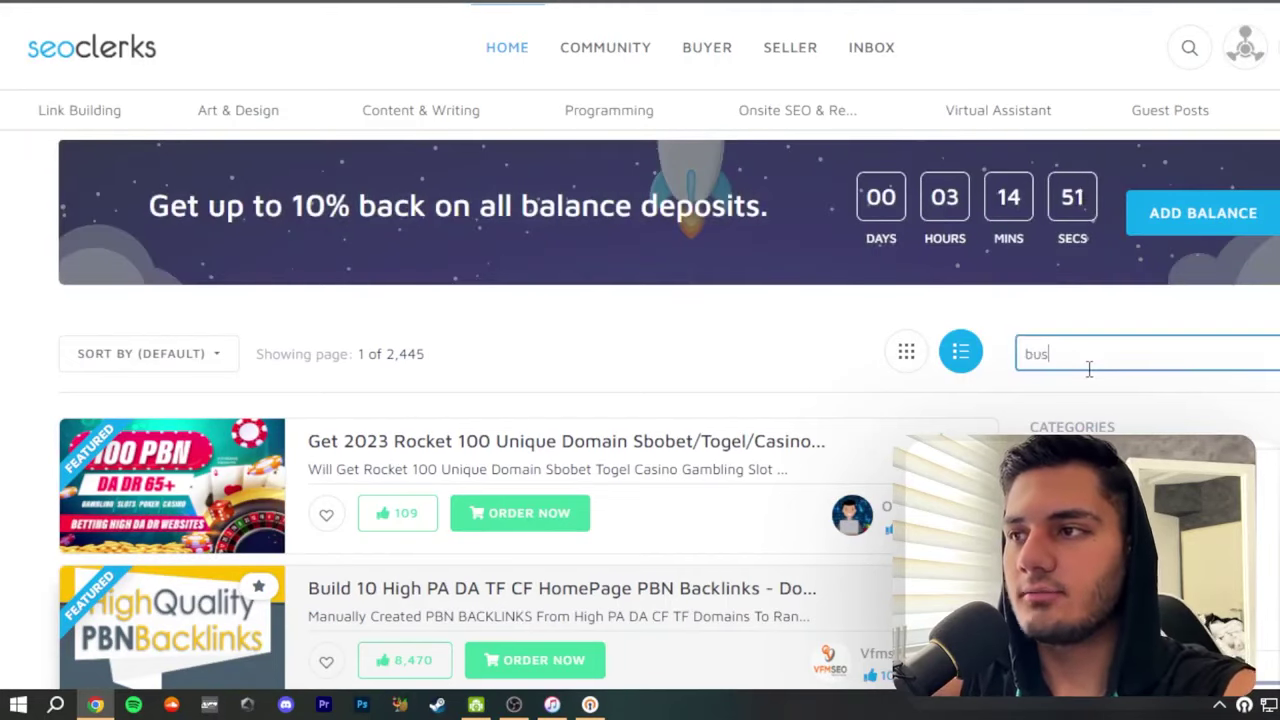
type("iness name")
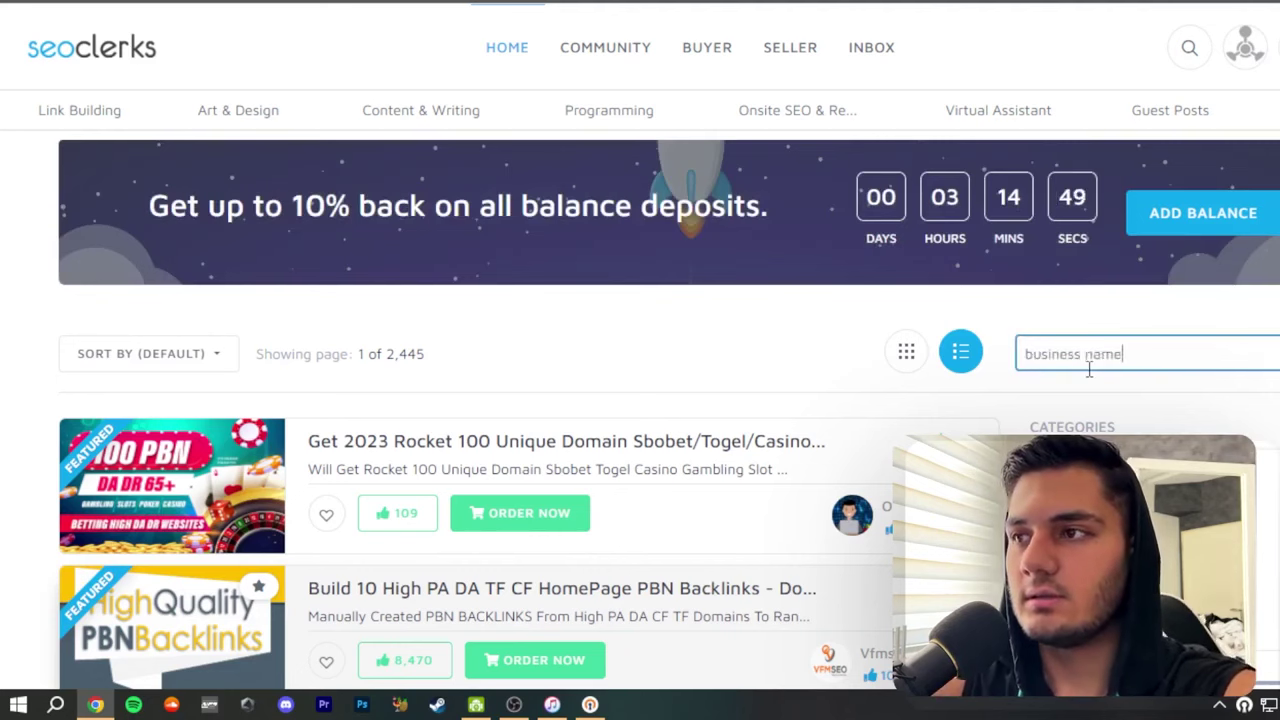
key("Return")
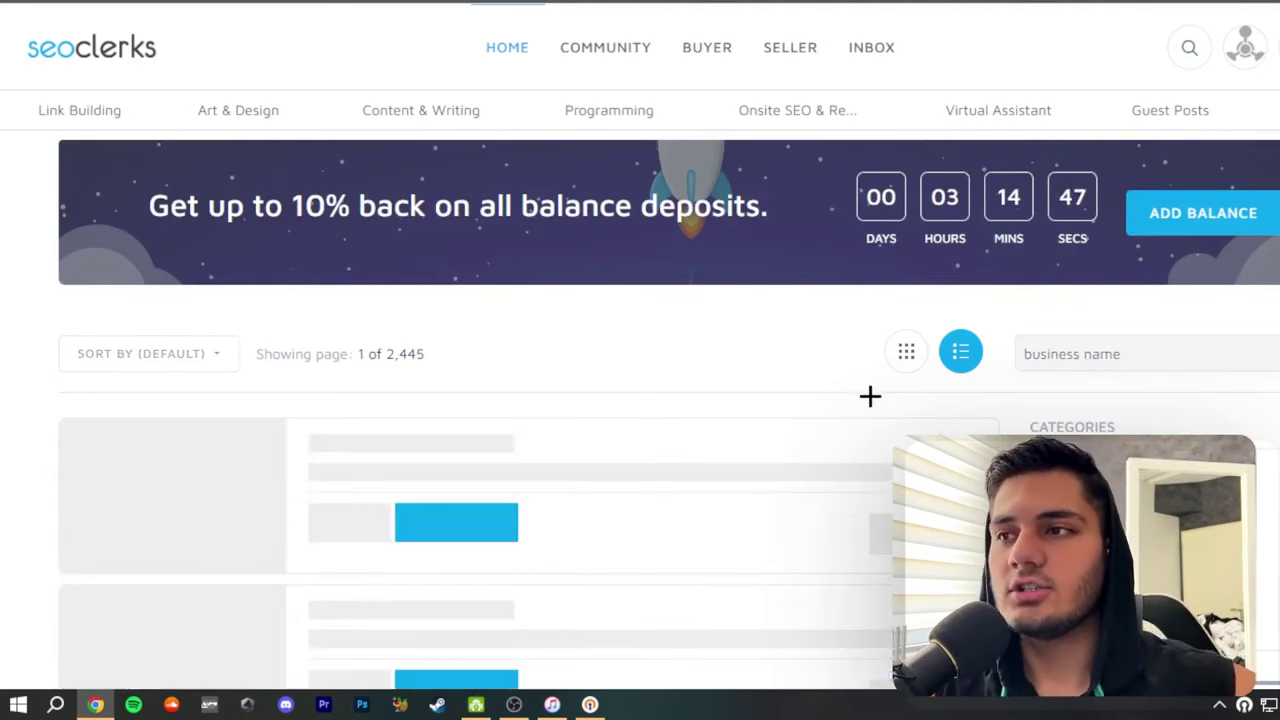
Step: Examine the business name services in the search results, comparing their titles, prices and seller ratings
scroll(757, 409, "down", 2)
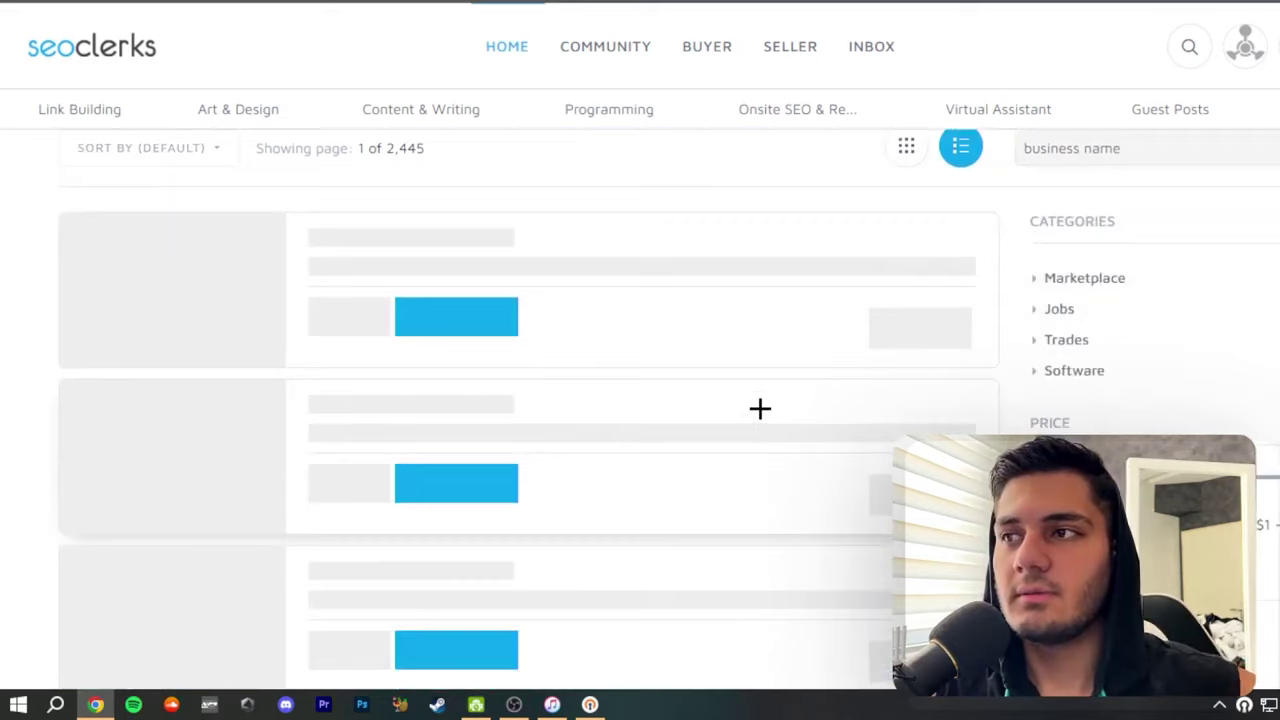
scroll(760, 409, "up", 1)
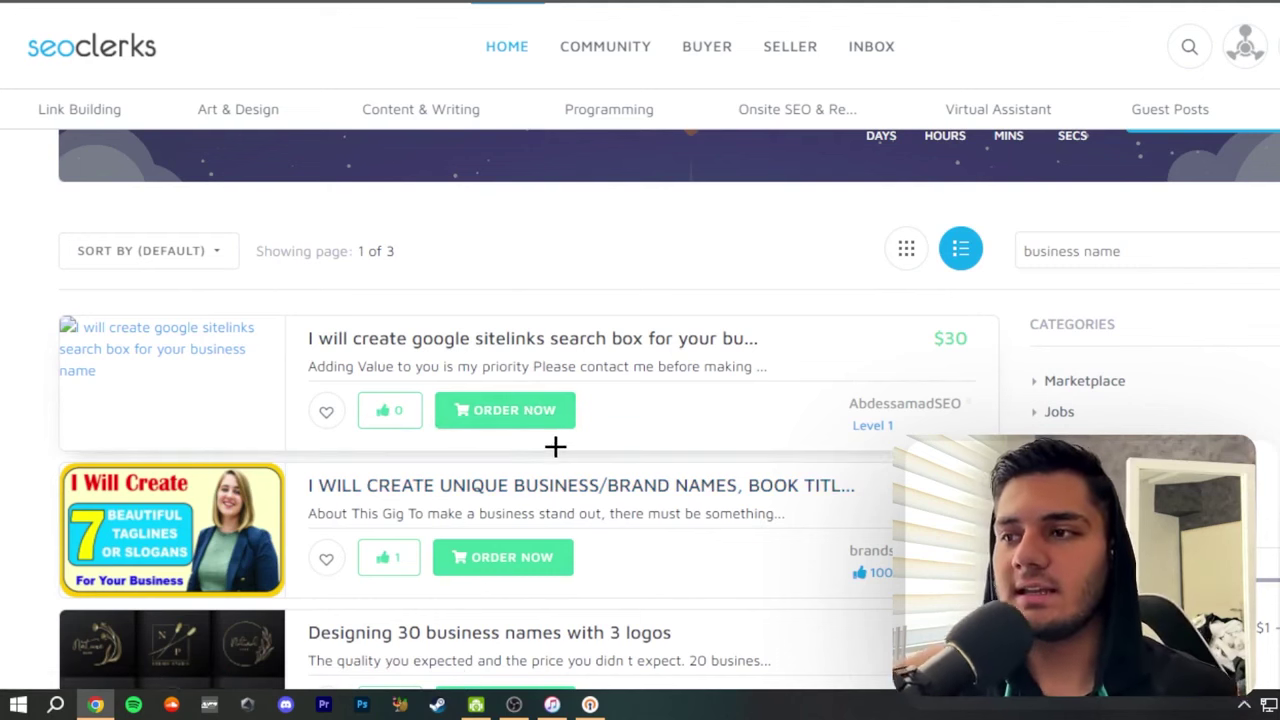
scroll(900, 400, "down", 2)
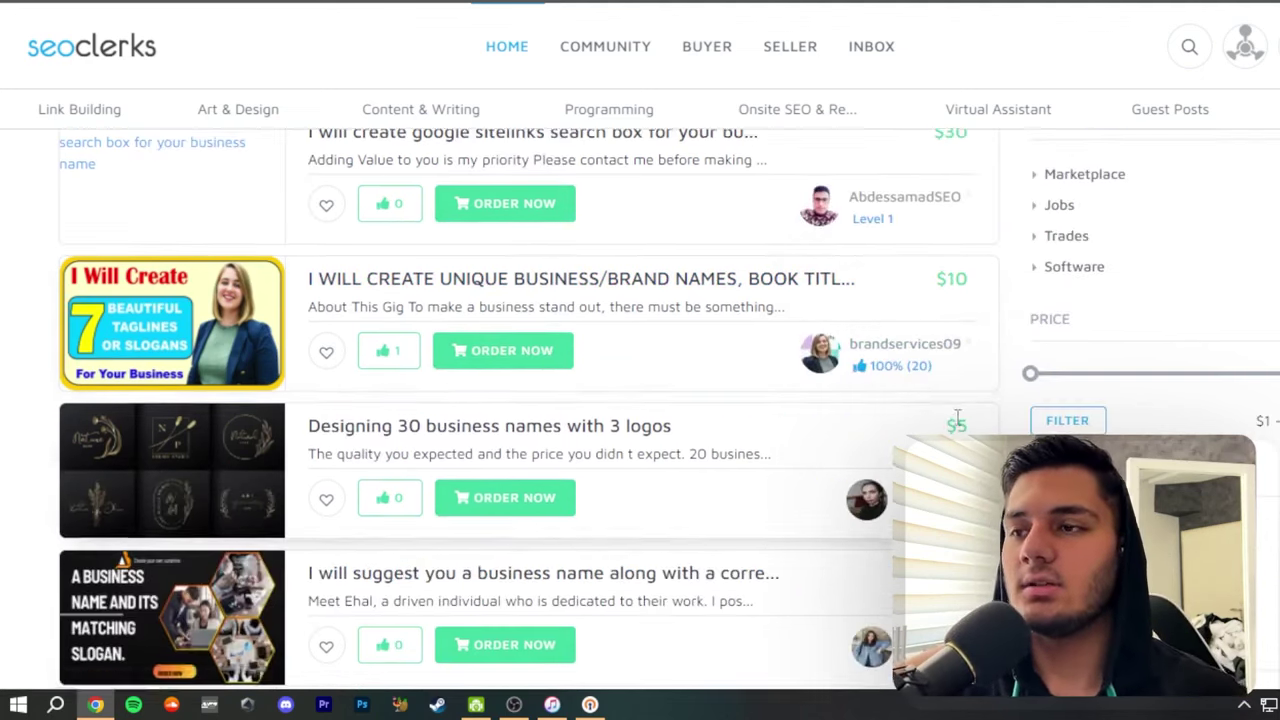
scroll(943, 380, "down", 4)
scroll(940, 375, "down", 9)
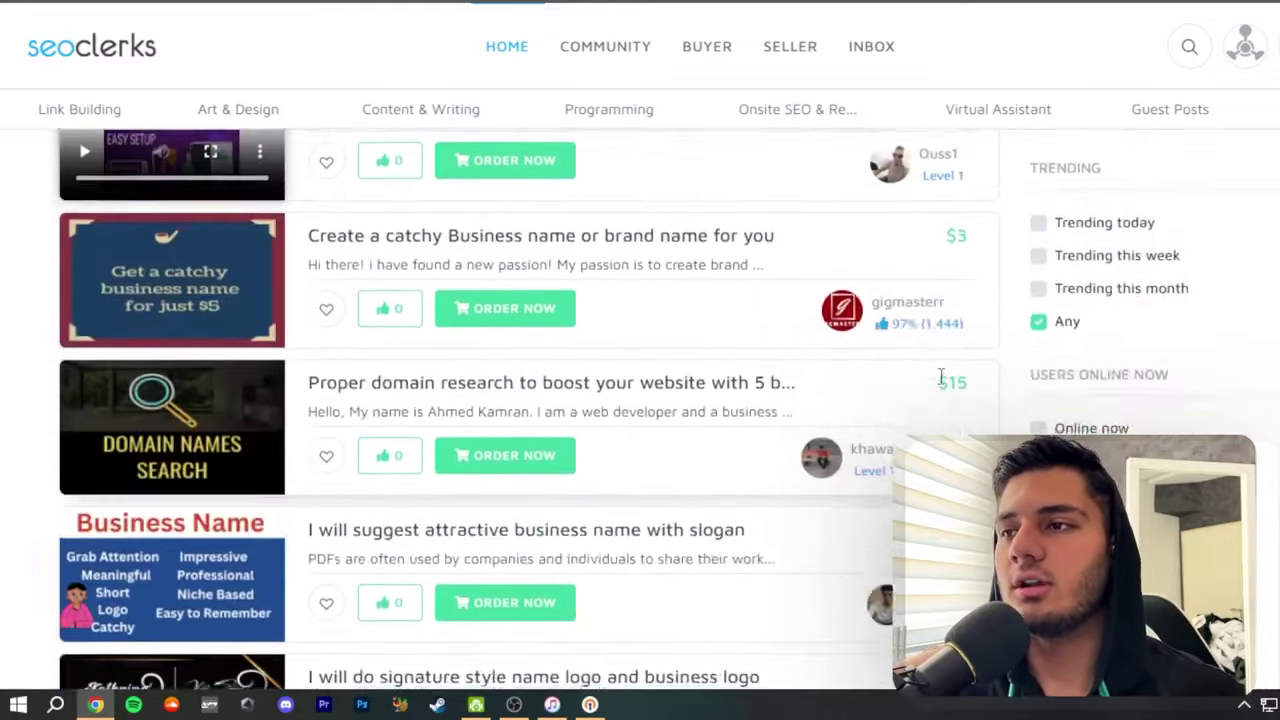
scroll(945, 380, "up", 6)
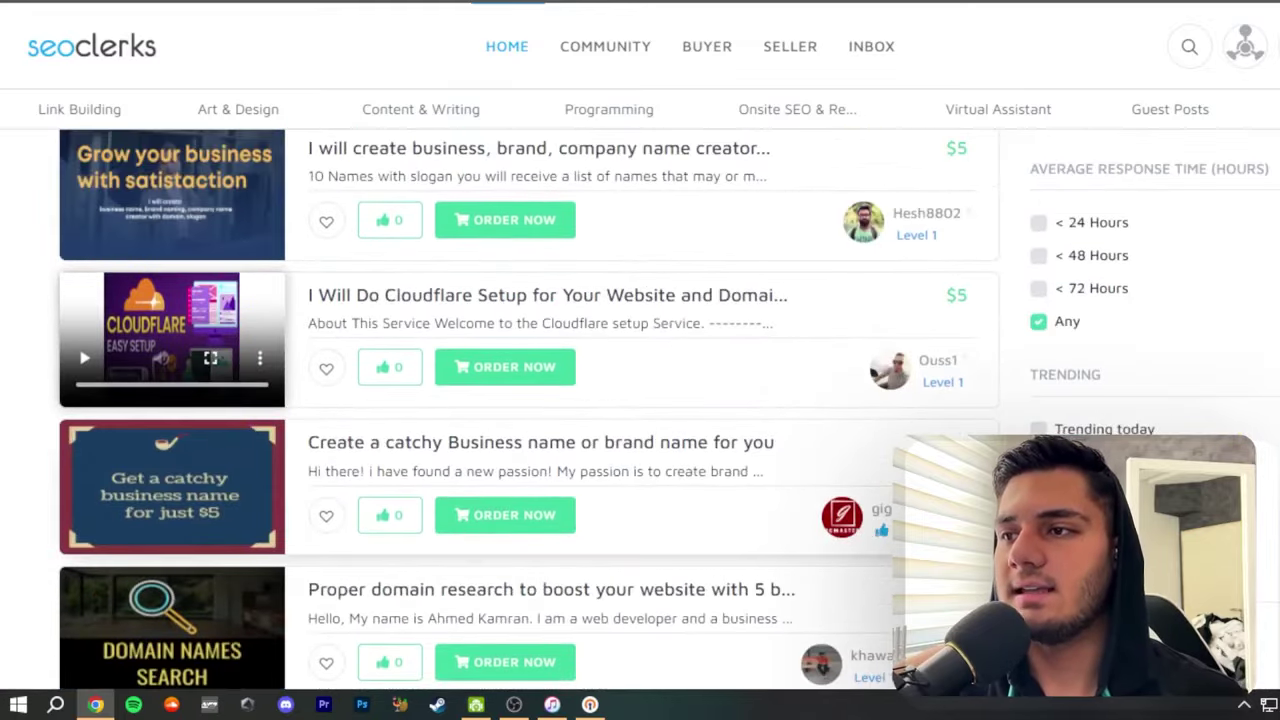
scroll(525, 410, "down", 1)
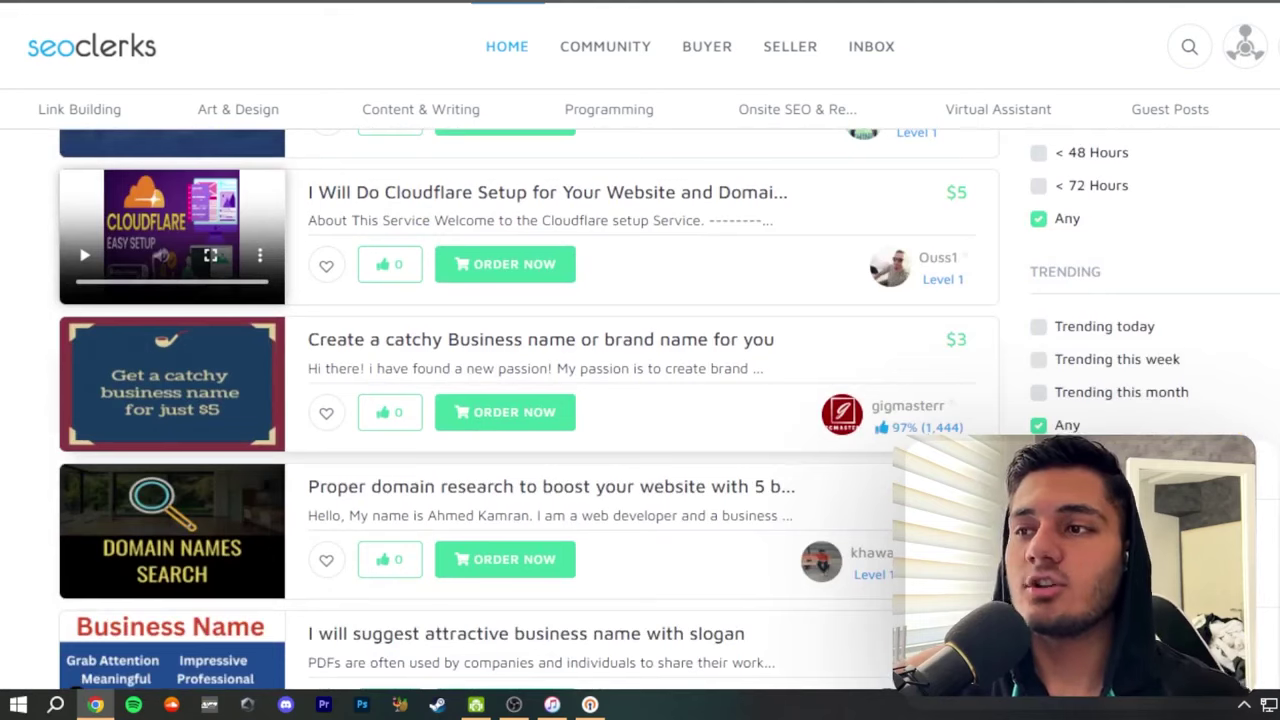
scroll(525, 410, "up", 8)
scroll(525, 410, "down", 1)
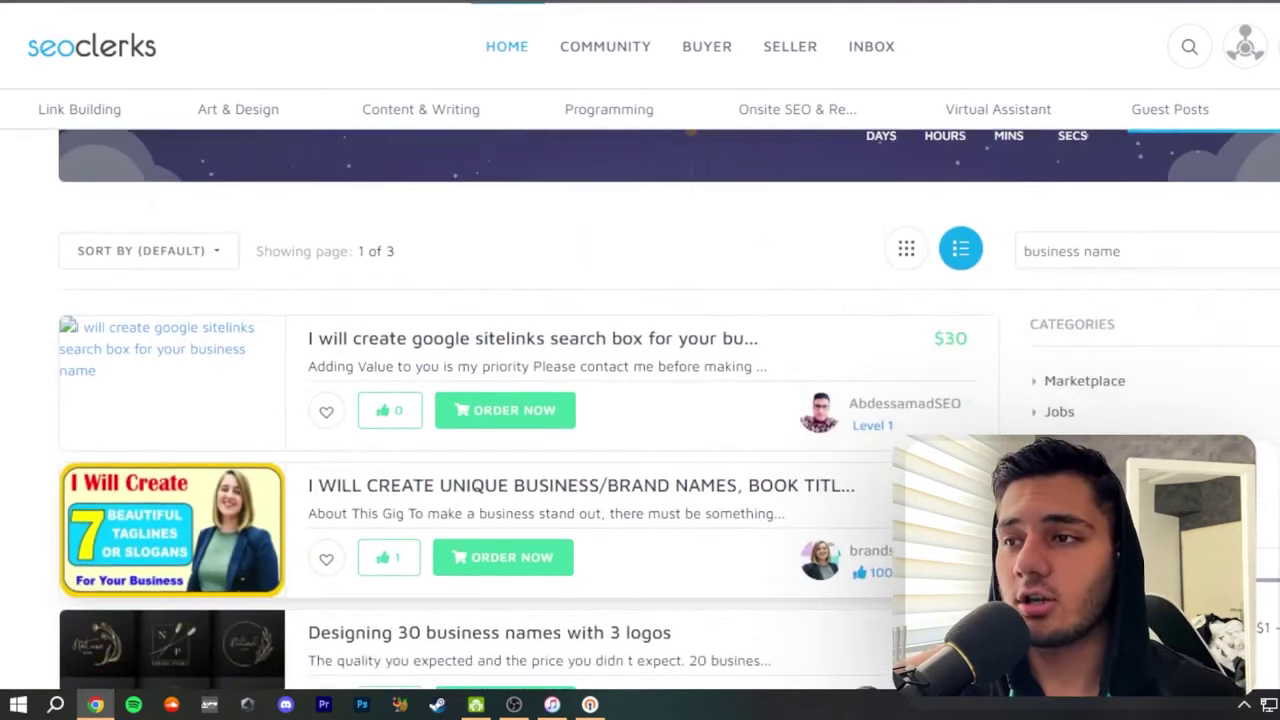
scroll(525, 410, "down", 15)
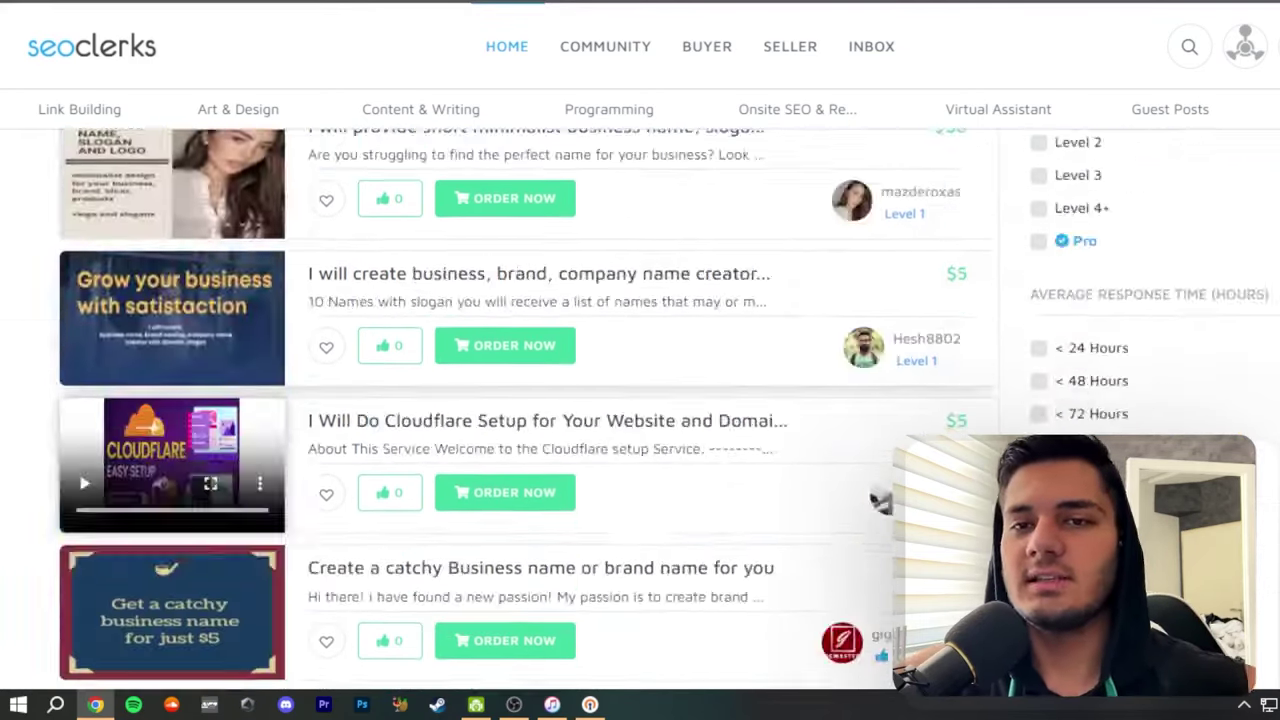
scroll(525, 410, "down", 10)
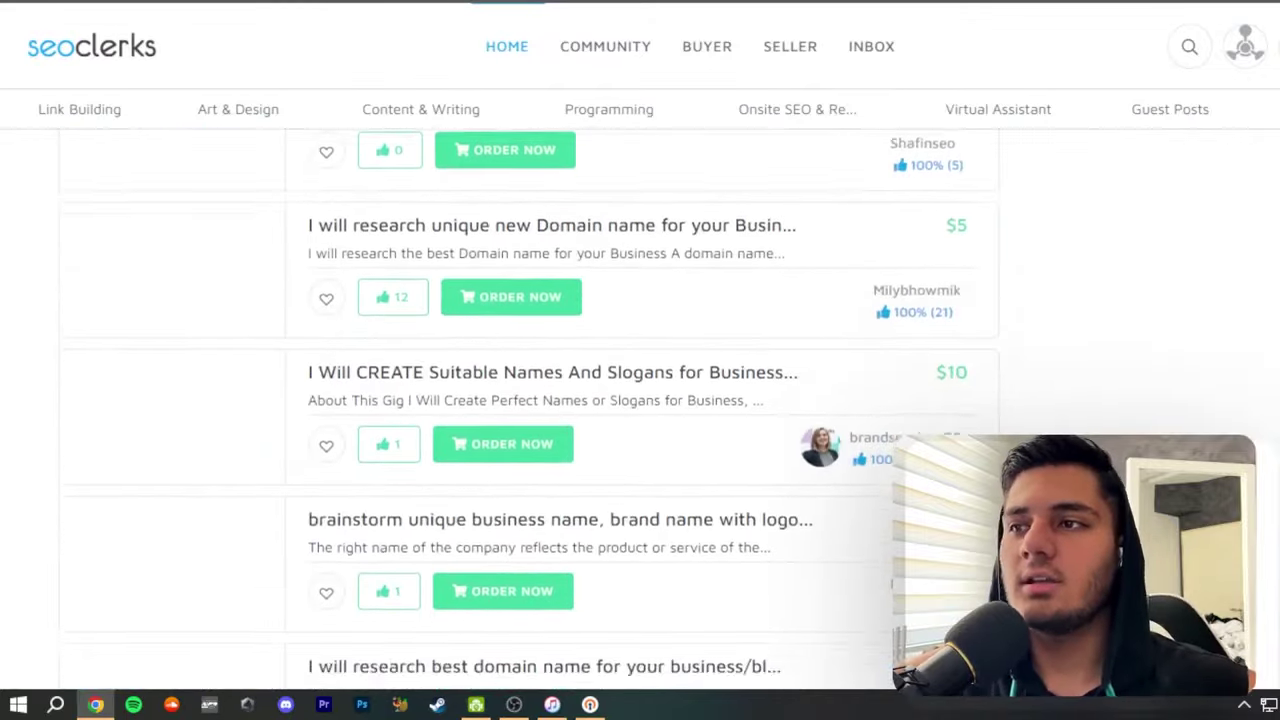
scroll(525, 410, "up", 4)
scroll(525, 410, "down", 1)
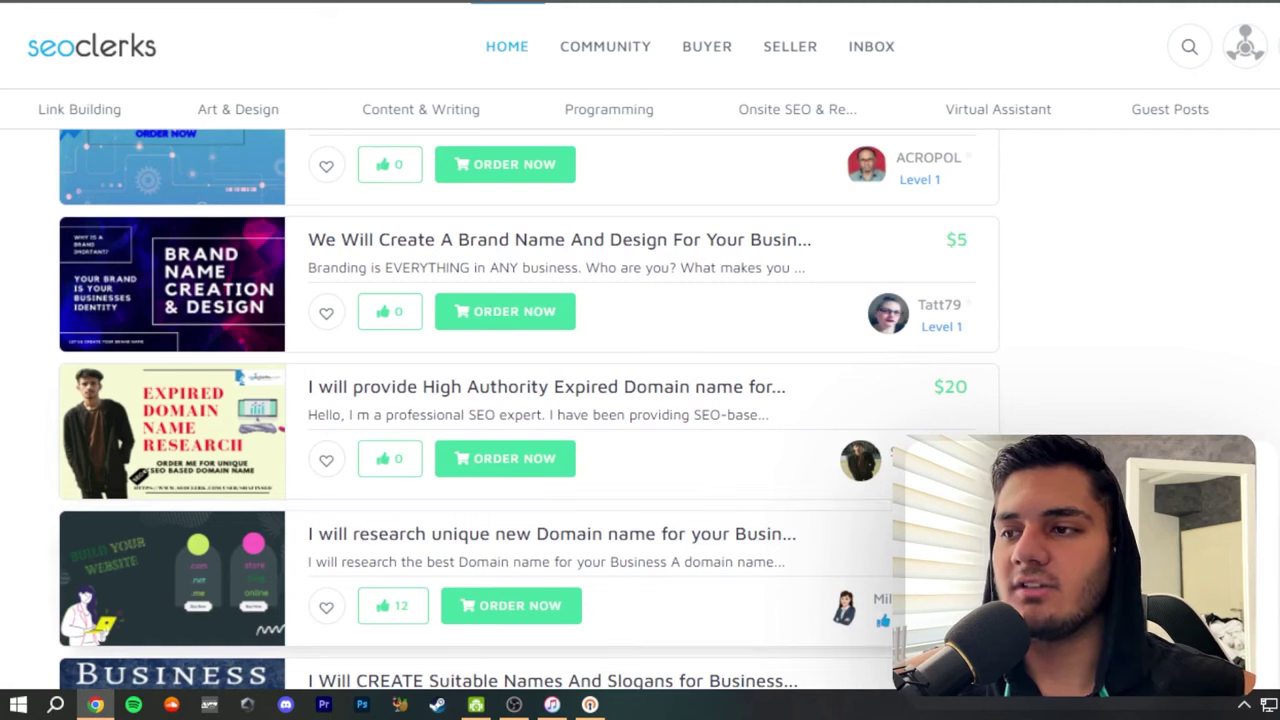
scroll(525, 410, "down", 8)
scroll(525, 410, "up", 4)
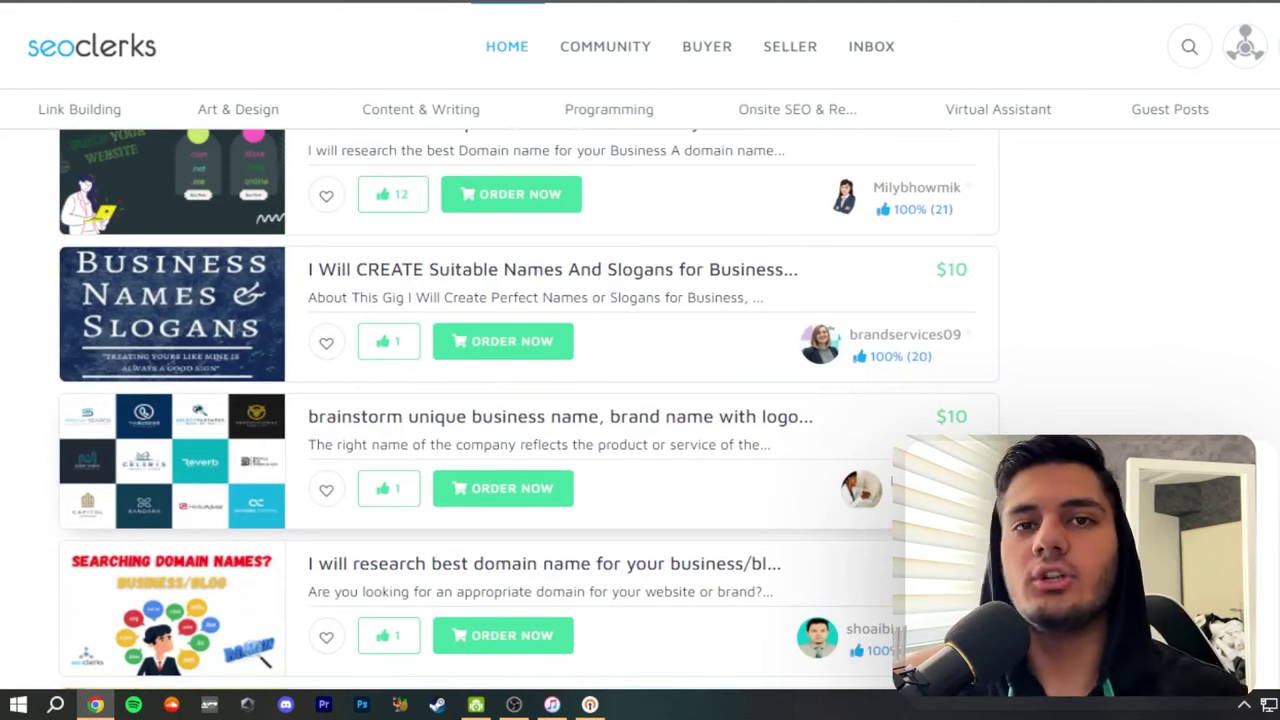
scroll(872, 330, "down", 15)
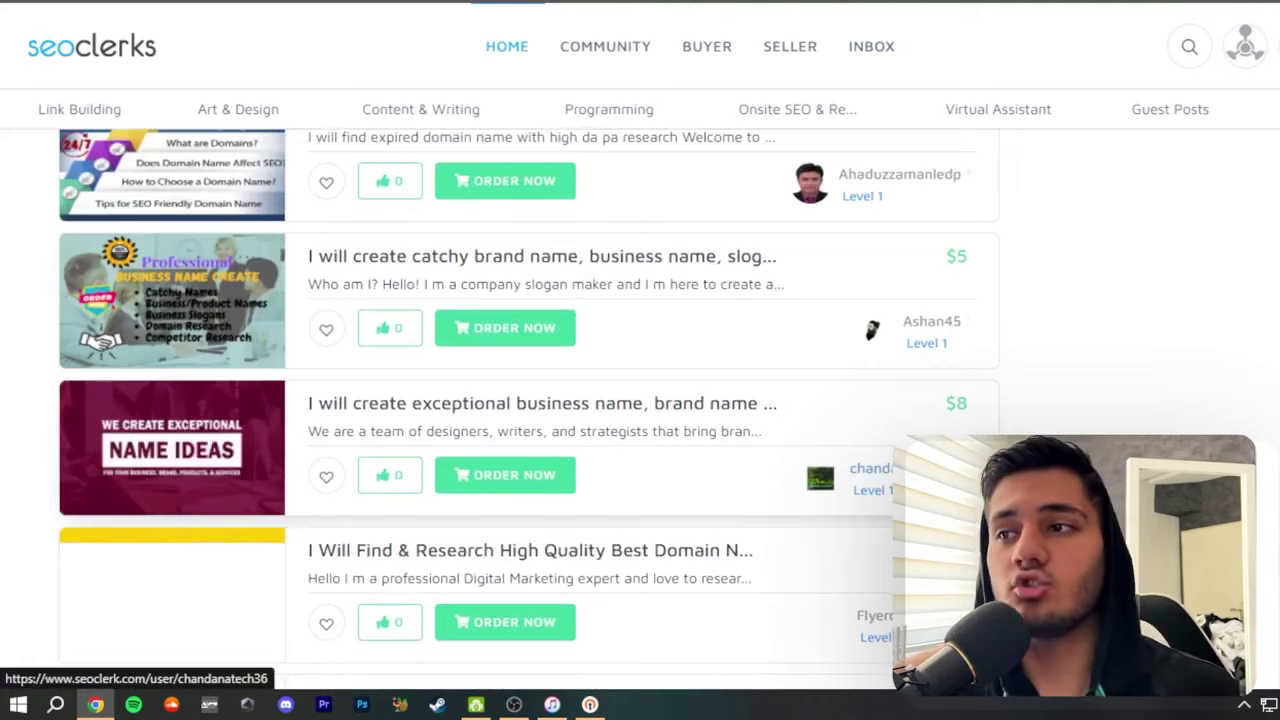
scroll(872, 330, "up", 2)
scroll(872, 330, "down", 5)
scroll(872, 330, "up", 6)
scroll(862, 563, "down", 5)
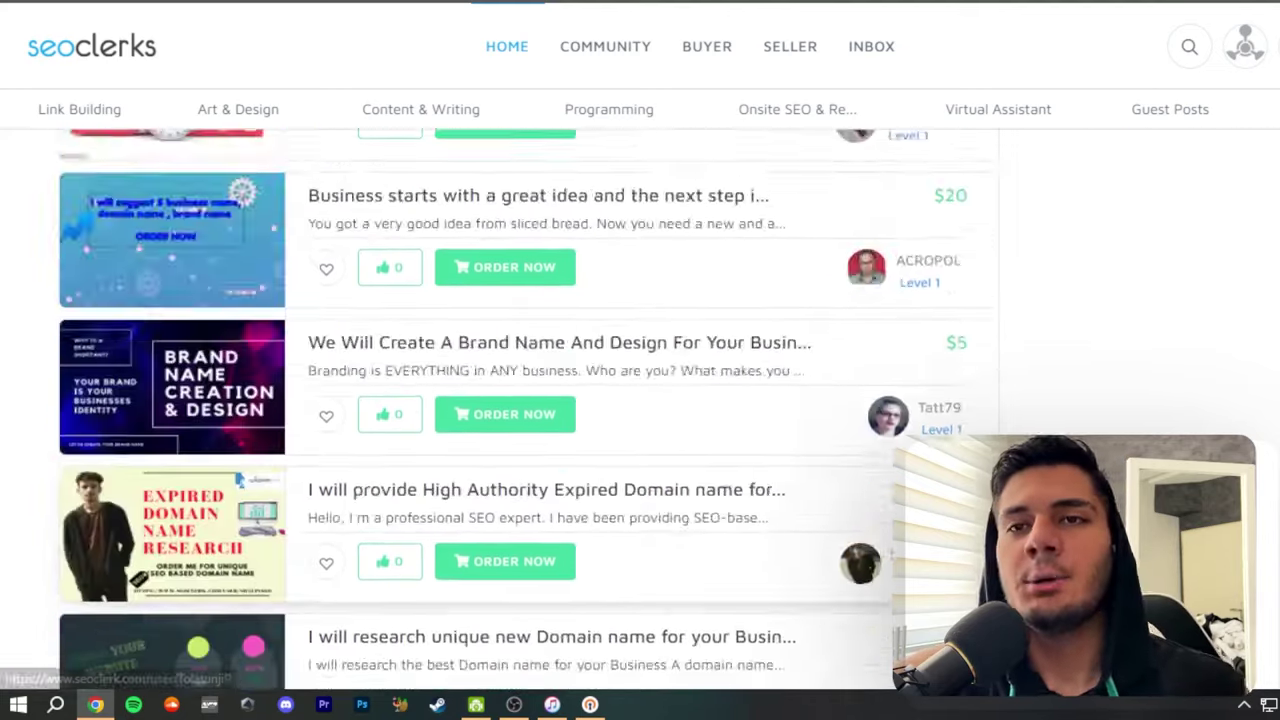
scroll(862, 563, "up", 10)
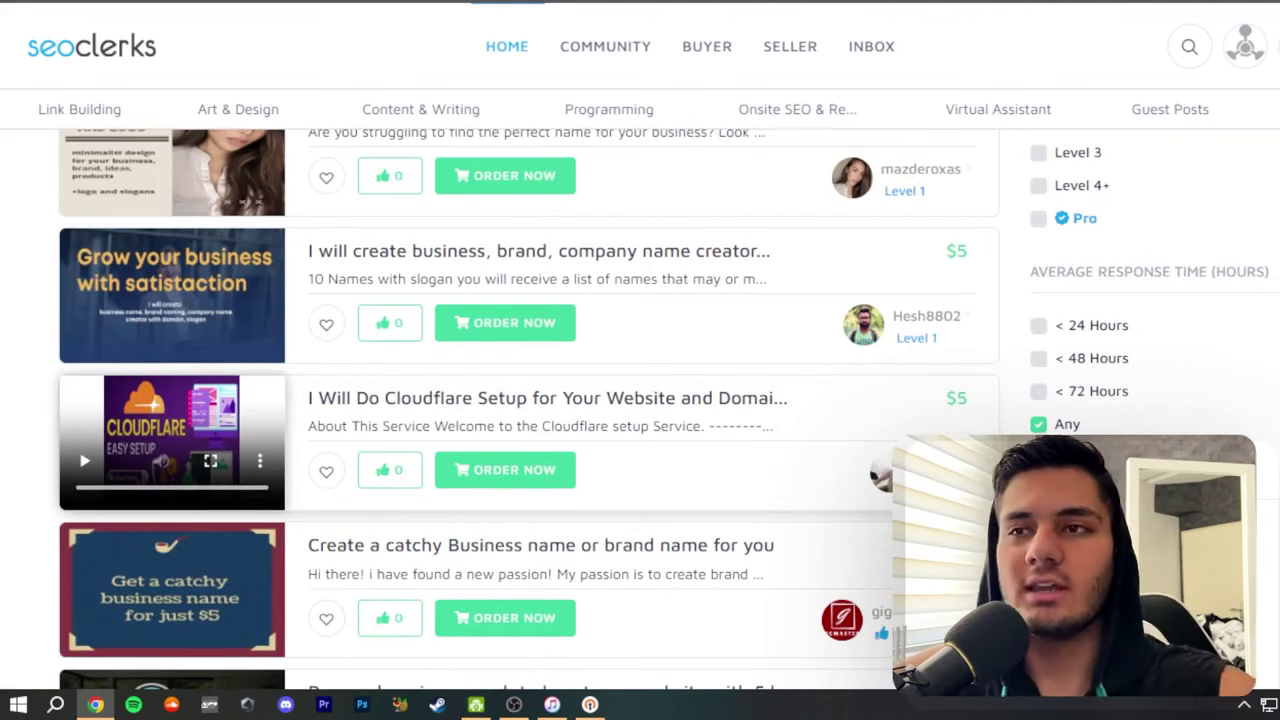
scroll(520, 410, "up", 10)
scroll(571, 509, "down", 3)
scroll(397, 366, "up", 3)
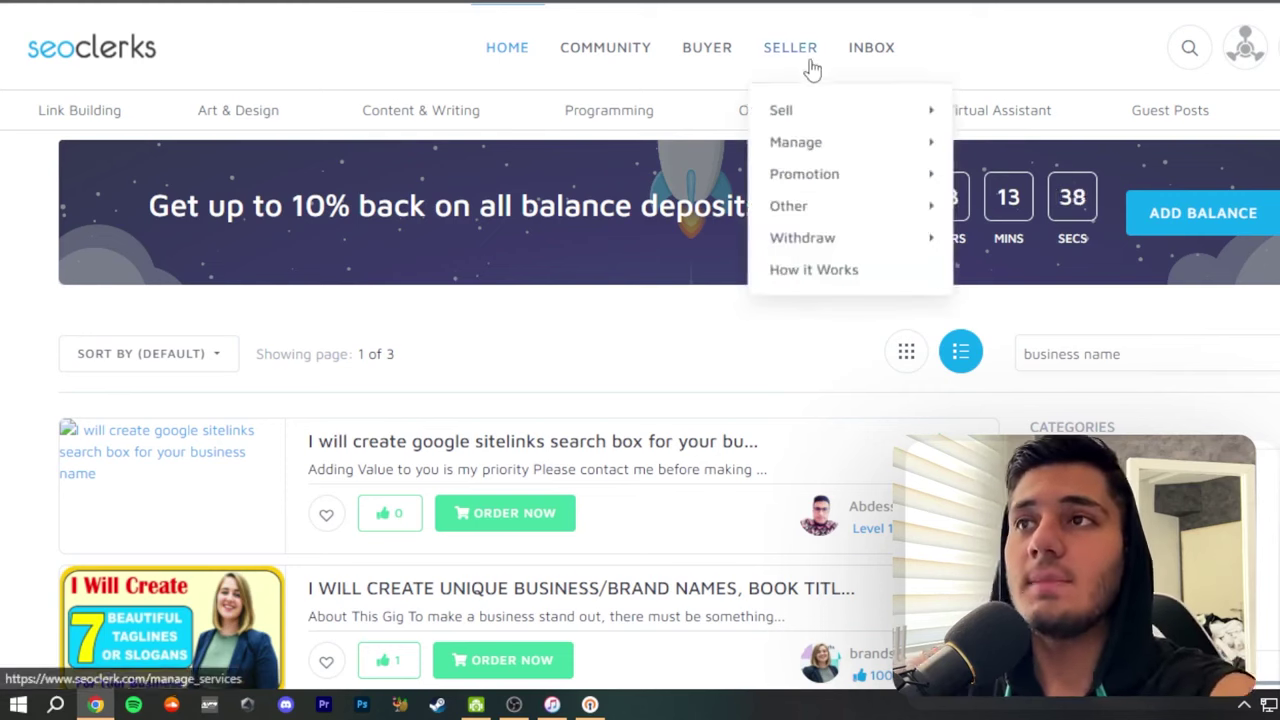
Step: Start a new listing for selling a service
mouse_move(786, 48)
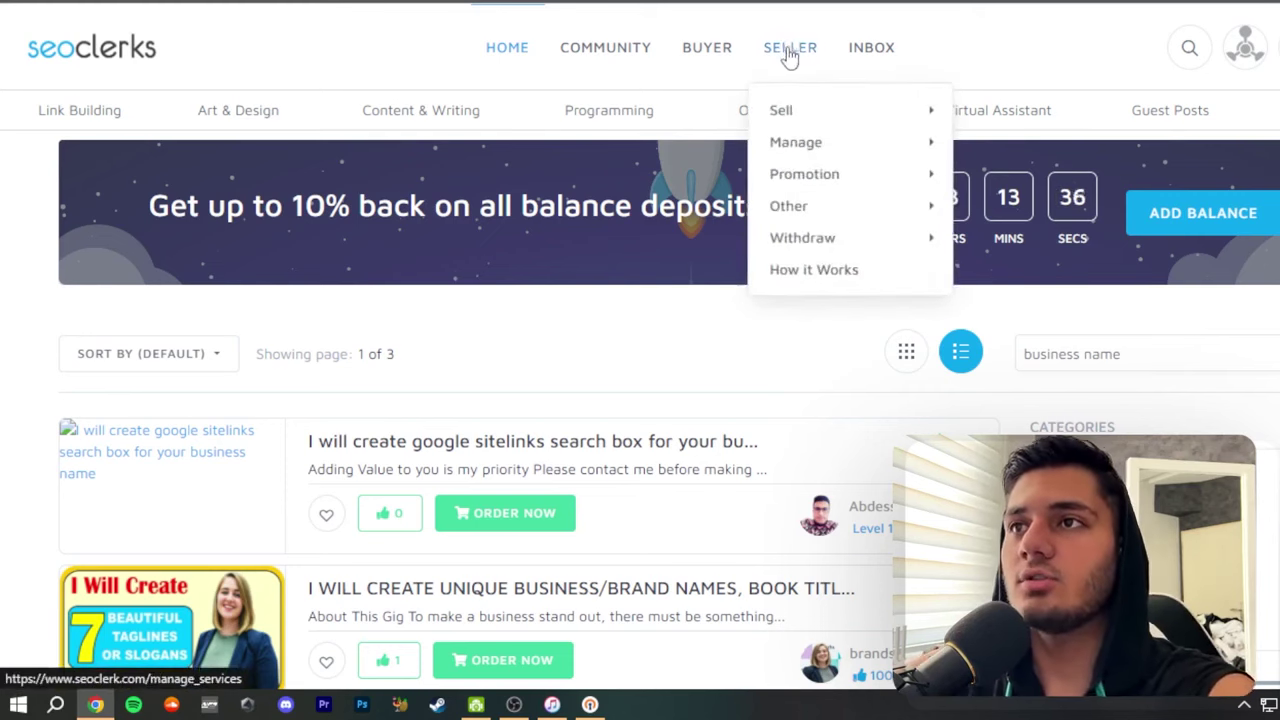
mouse_move(840, 114)
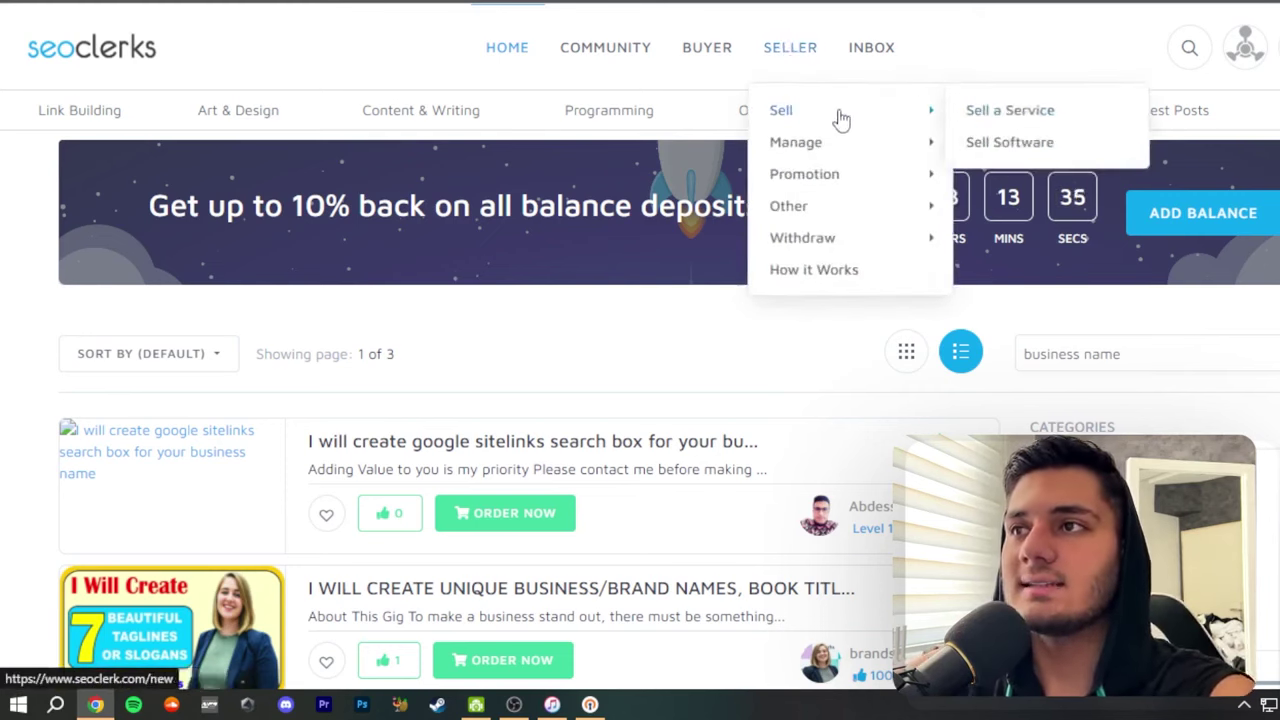
left_click(1010, 111)
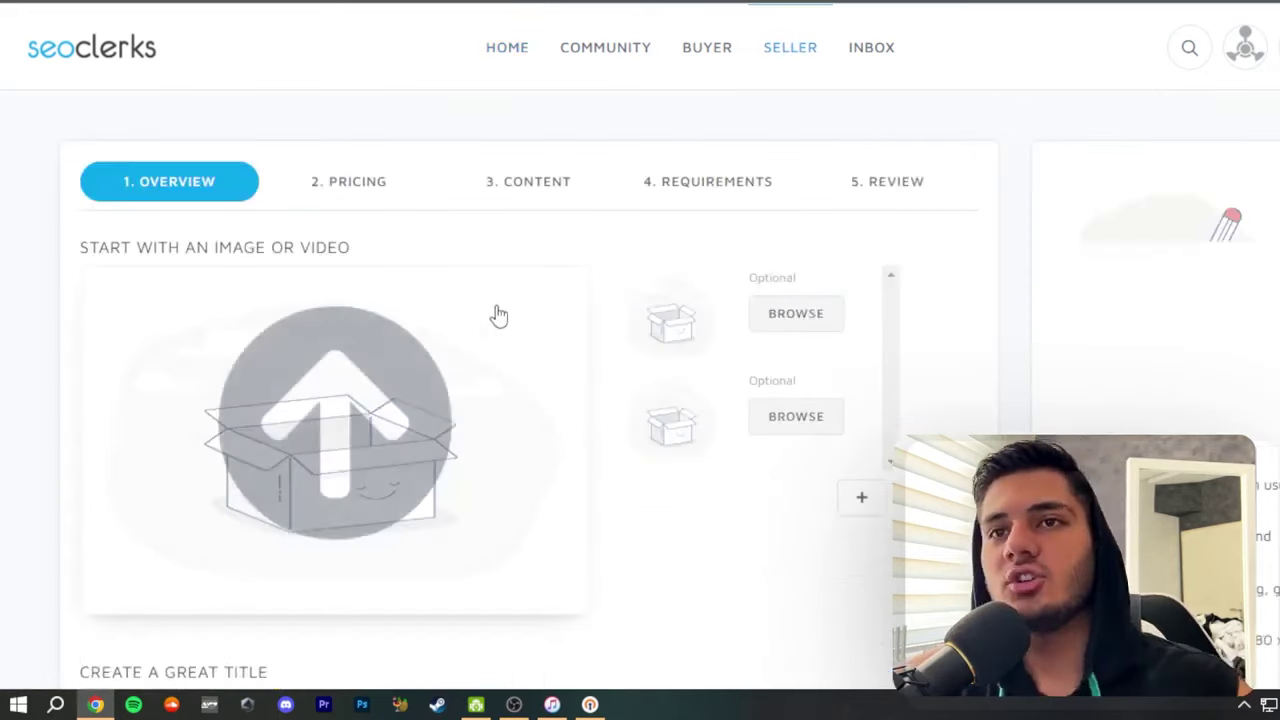
Step: Upload the sleeping-man thumbnail picture as the main image of the service listing
scroll(450, 230, "down", 3)
scroll(437, 190, "up", 2)
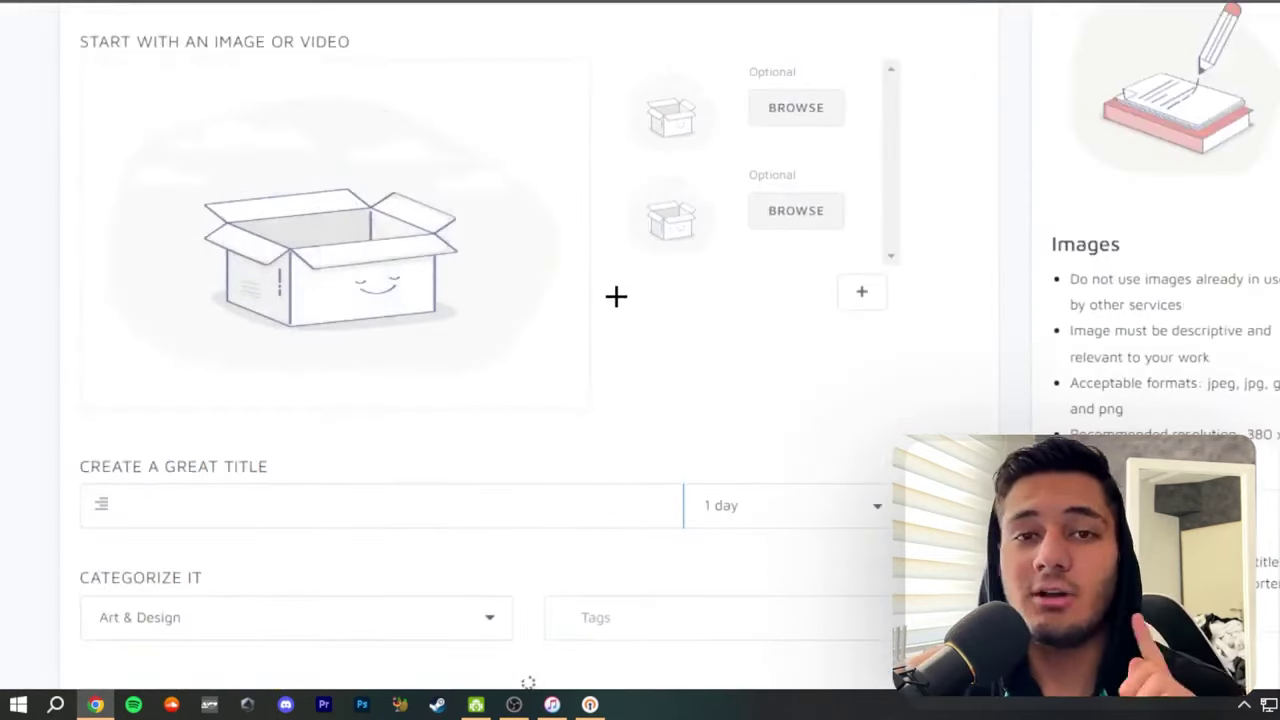
scroll(612, 281, "up", 2)
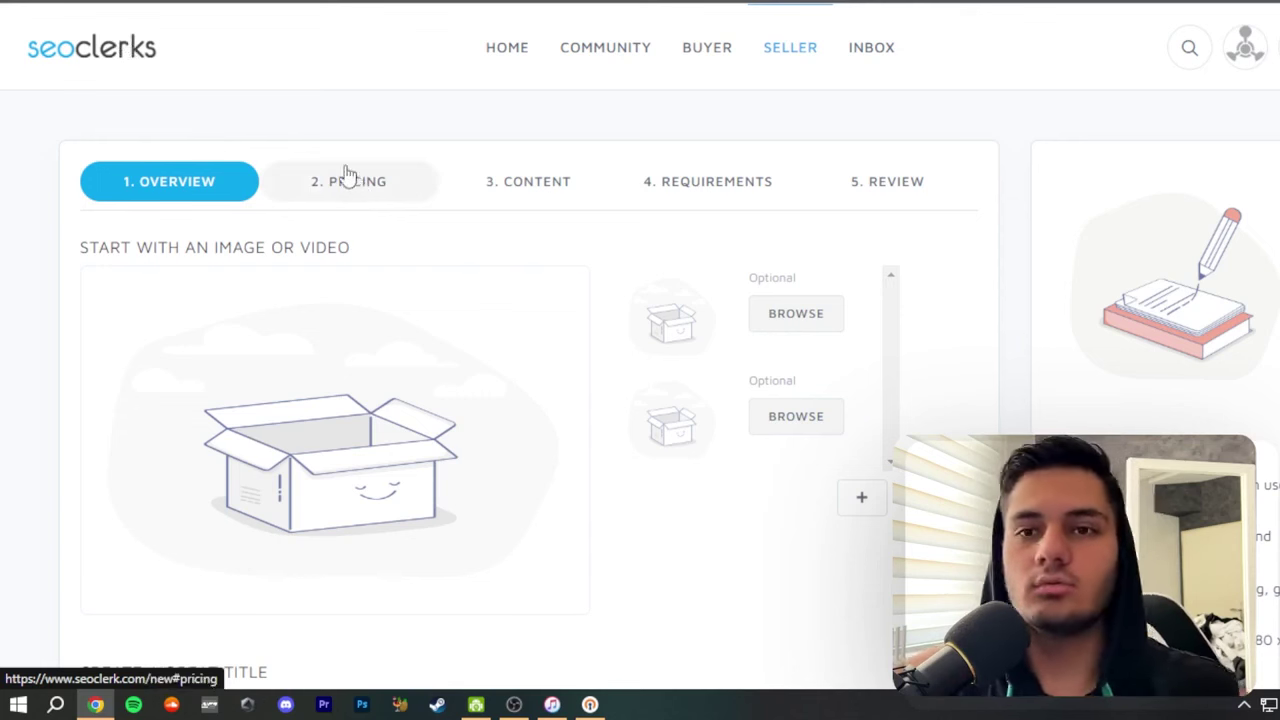
scroll(449, 143, "down", 2)
scroll(452, 208, "up", 1)
scroll(452, 208, "up", 1)
left_click(294, 314)
double_click(566, 190)
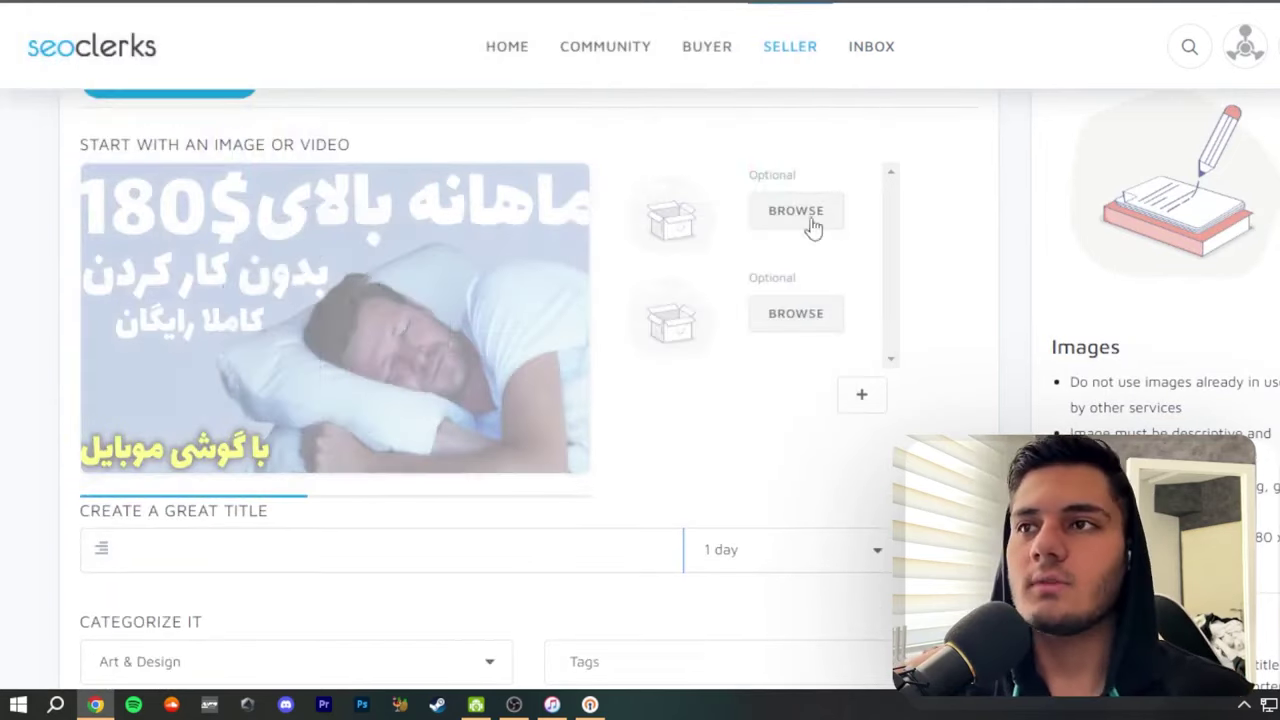
Step: Enter "i wiil made 10 business name for you in 1 hour" as the service title
scroll(760, 235, "down", 3)
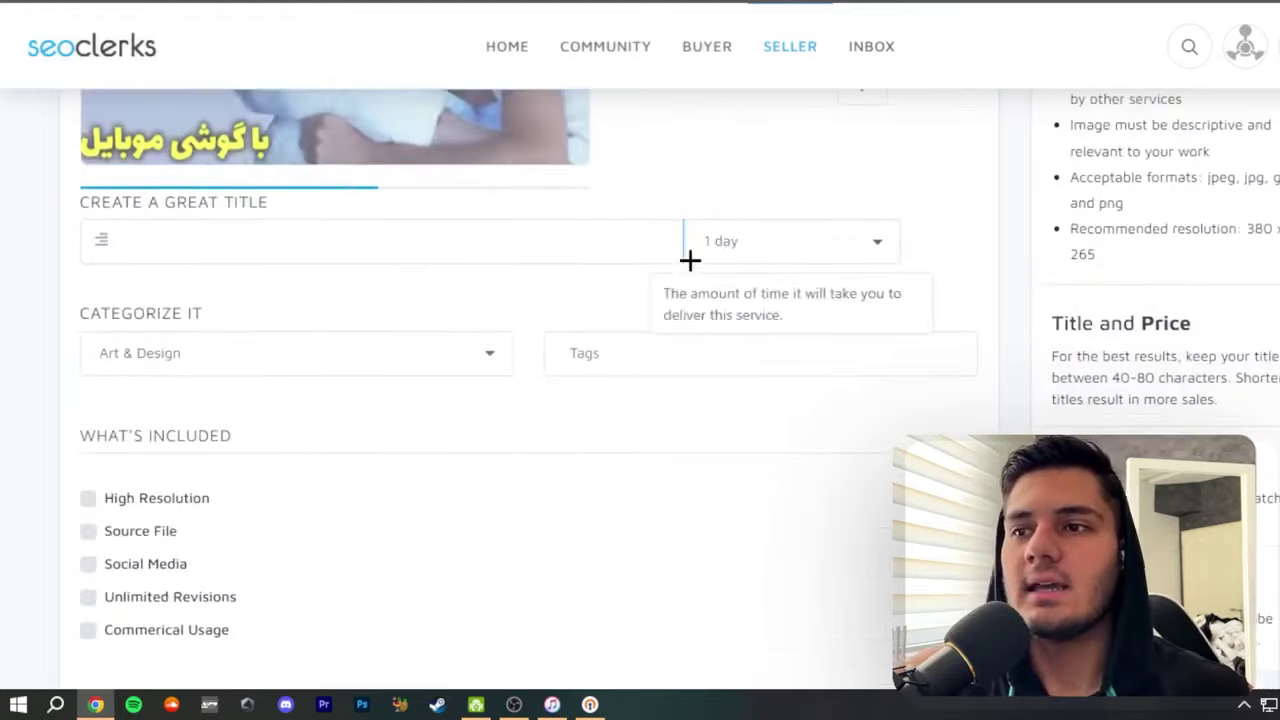
left_click(268, 243)
type("iw")
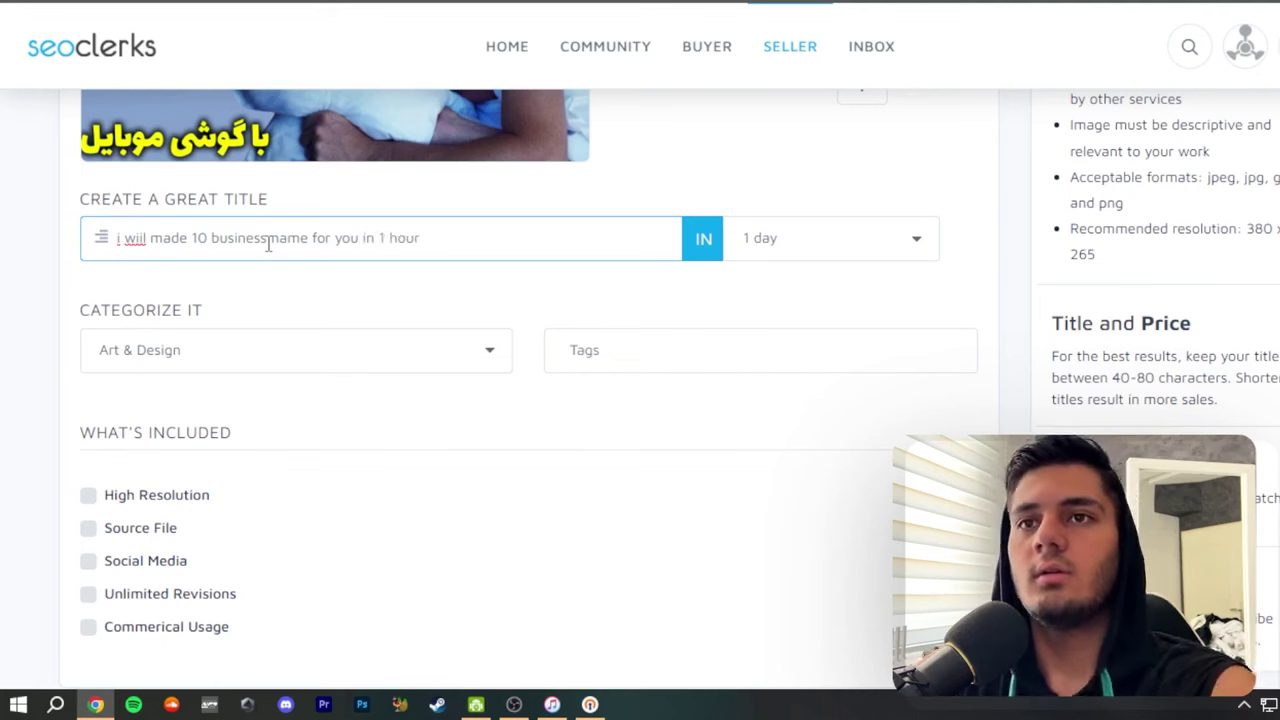
left_click(267, 238)
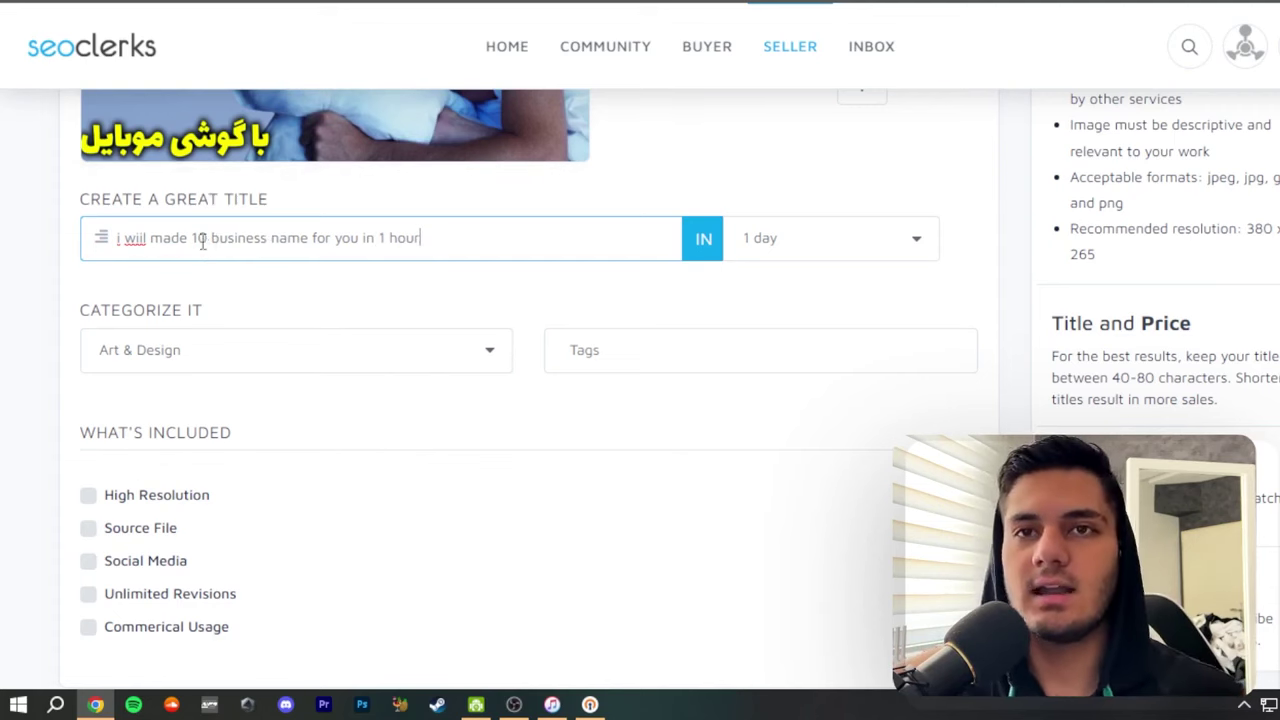
Step: Change the number of business names offered in the service title to 30
left_click_drag(207, 237, 193, 237)
type("30")
left_click(483, 190)
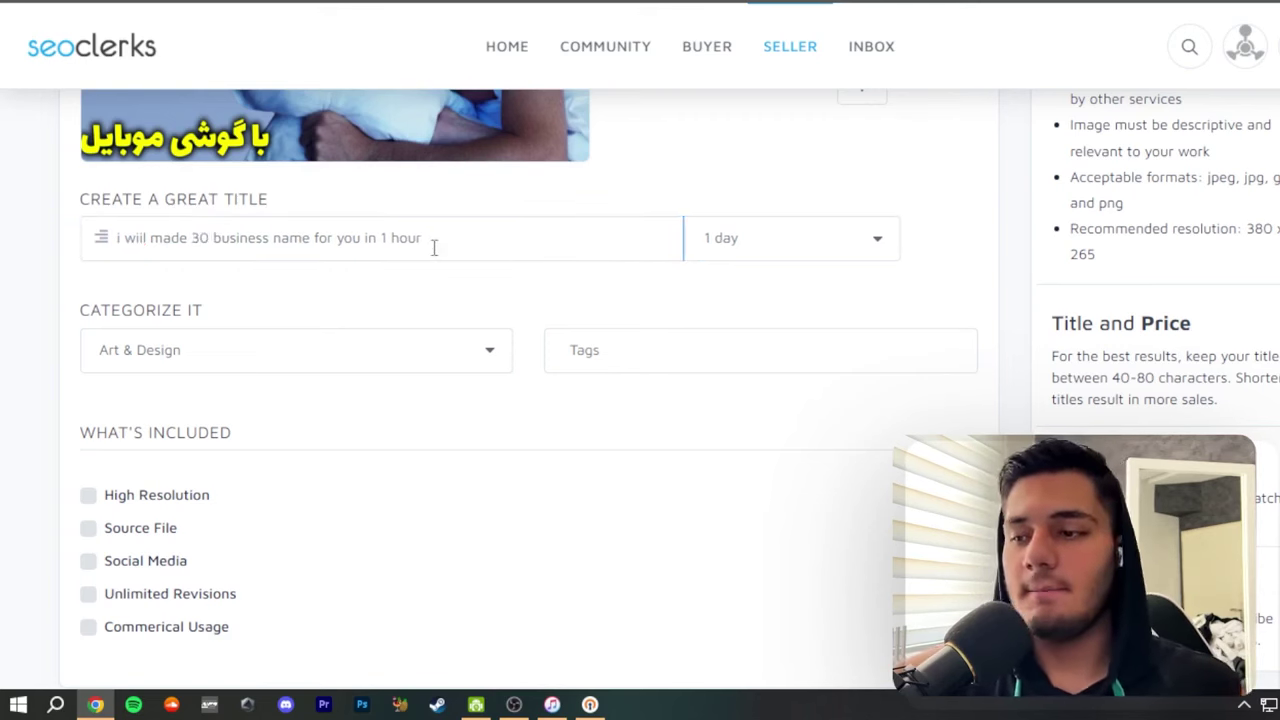
left_click(390, 240)
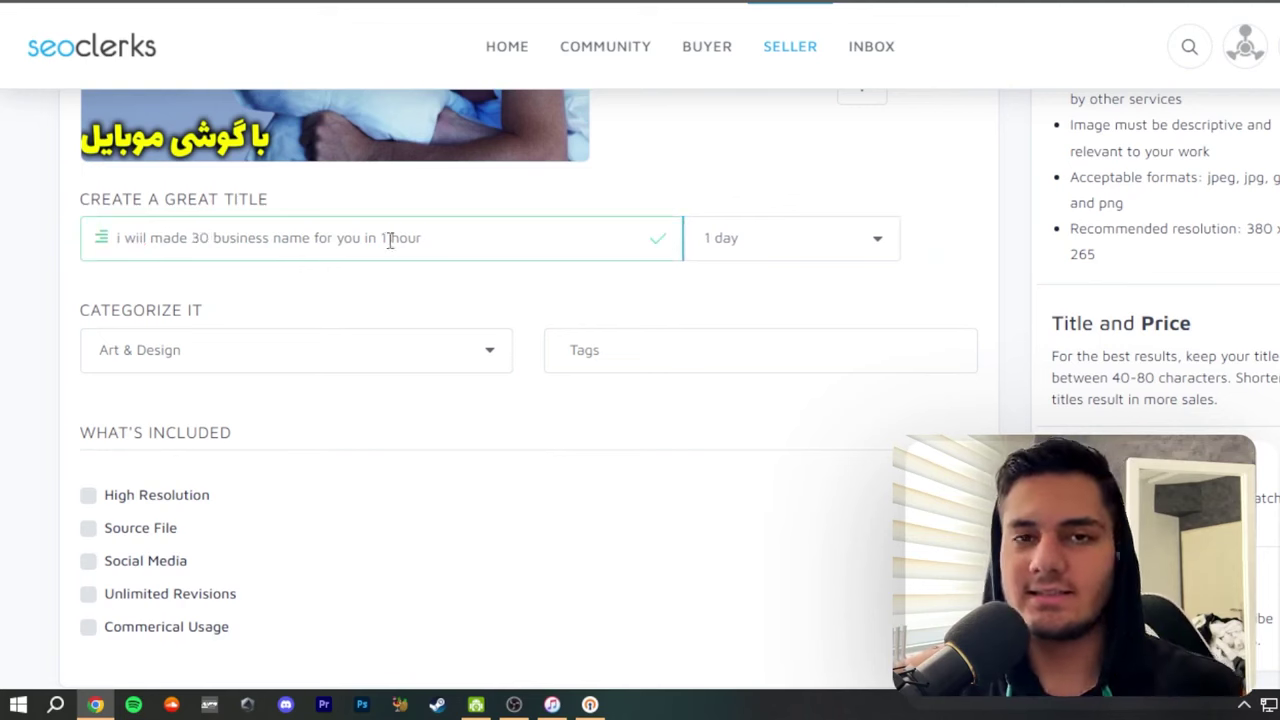
Step: Look through the categories available for the service listing
scroll(394, 270, "up", 3)
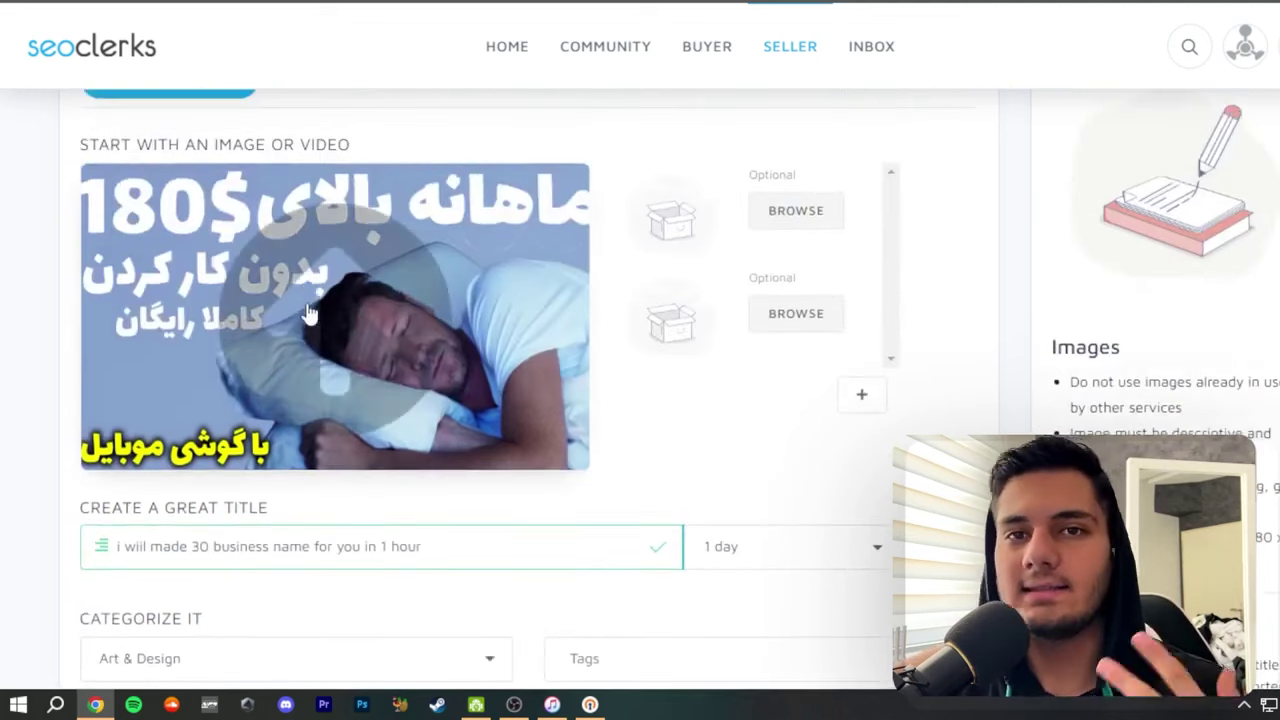
scroll(446, 373, "down", 3)
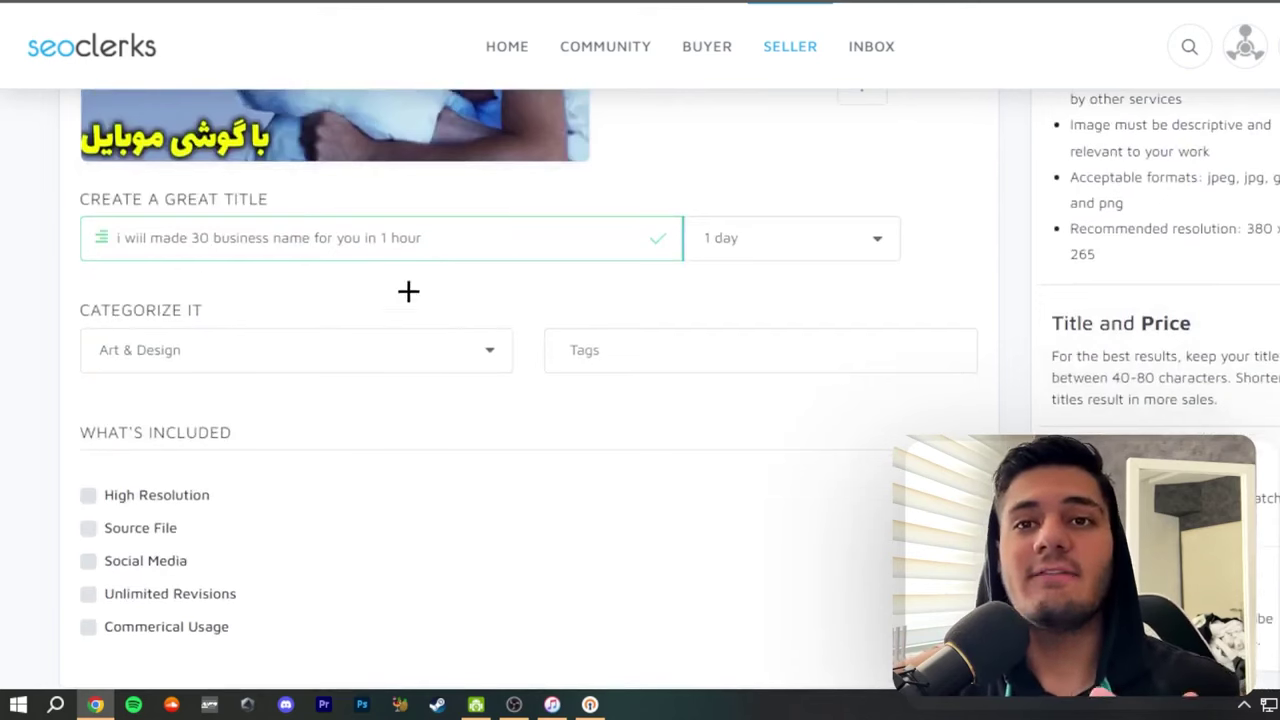
left_click(475, 351)
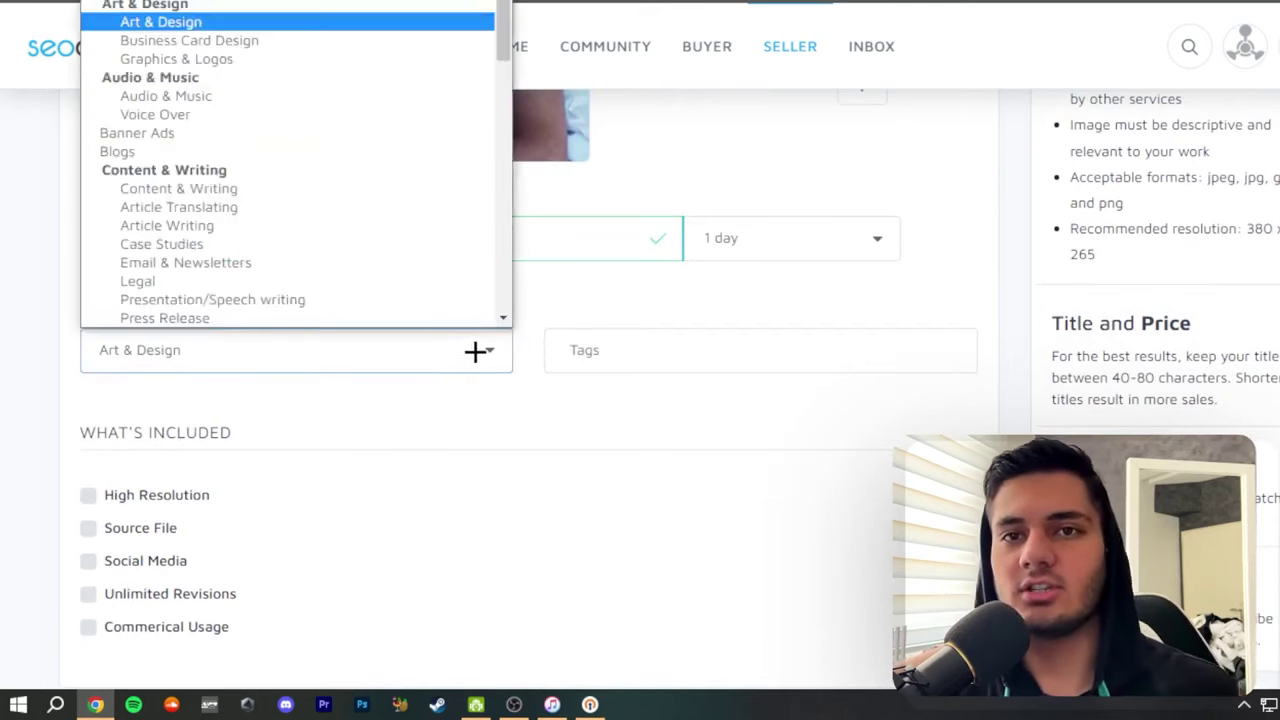
scroll(268, 257, "down", 5)
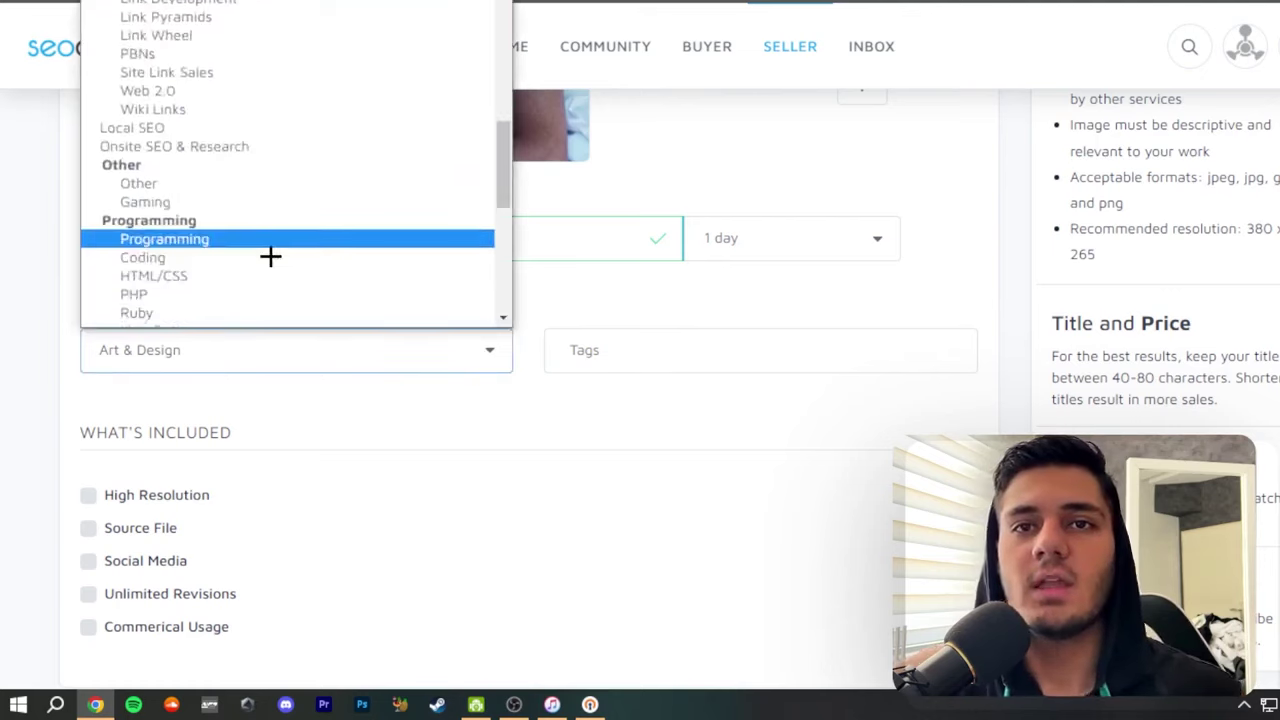
scroll(270, 256, "down", 8)
left_click(395, 444)
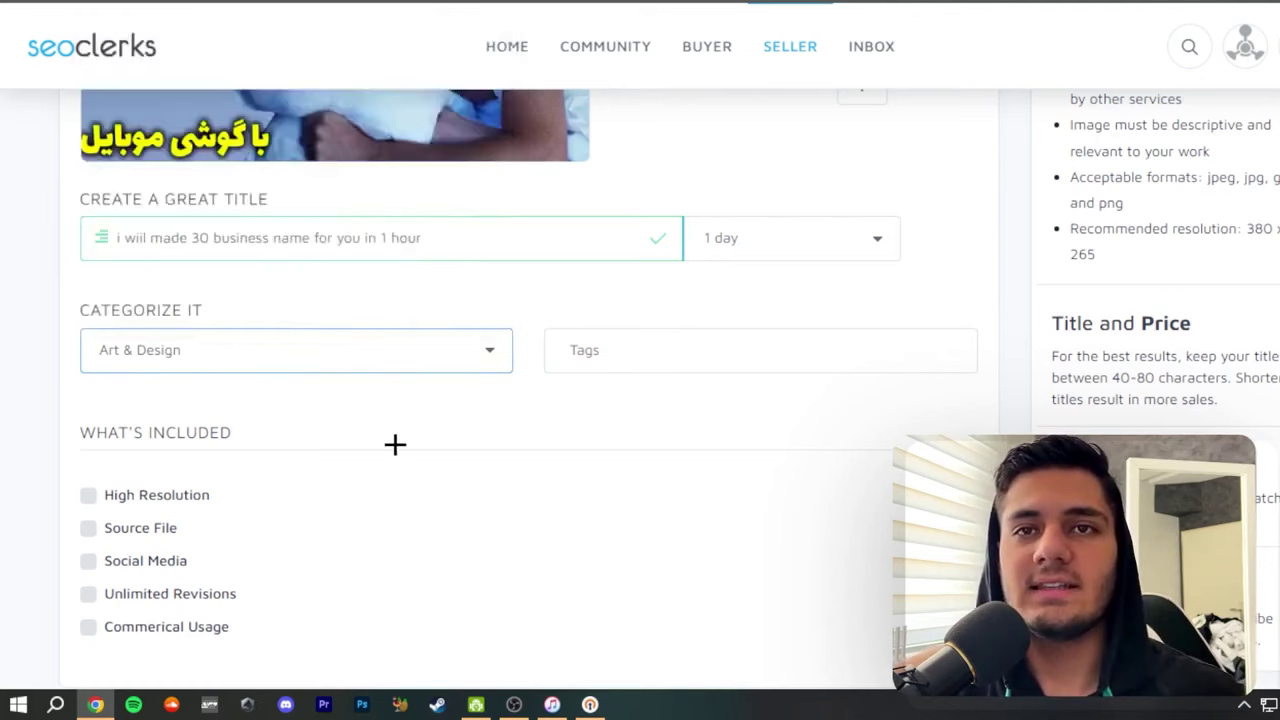
Step: Tag the service listing with "business" and "name"
left_click(620, 360)
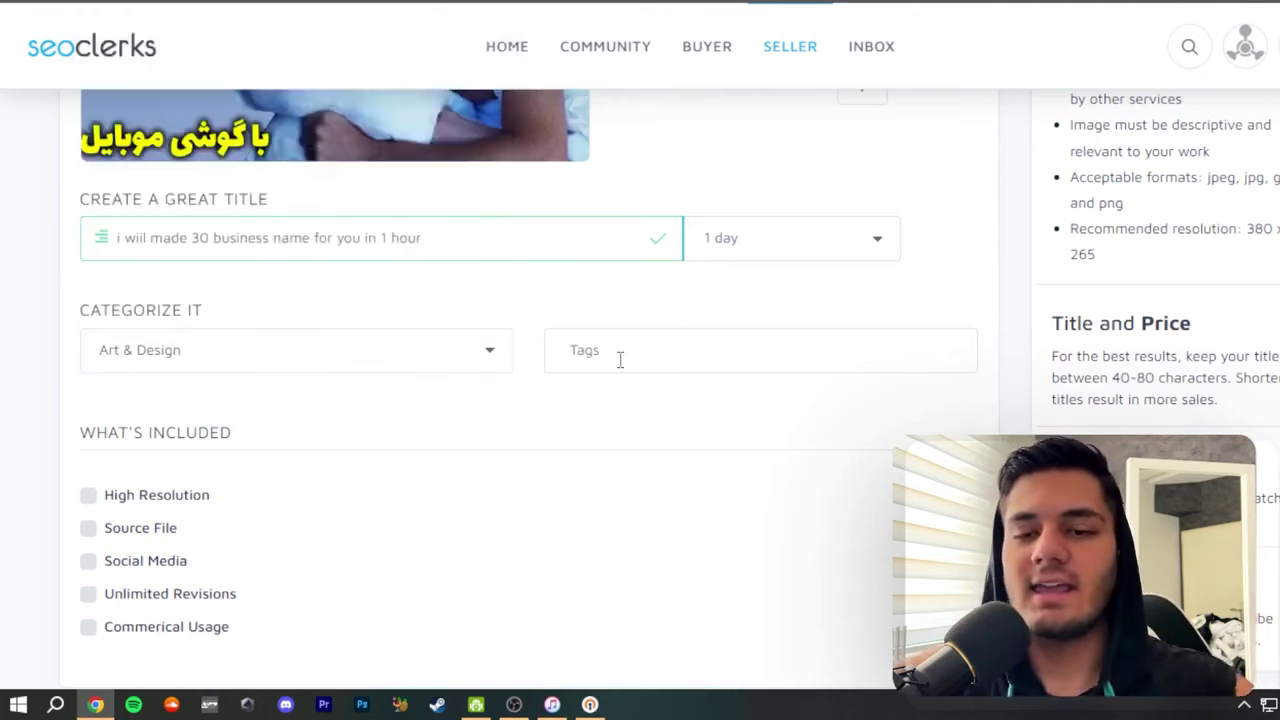
type("business")
key("Return")
type("name")
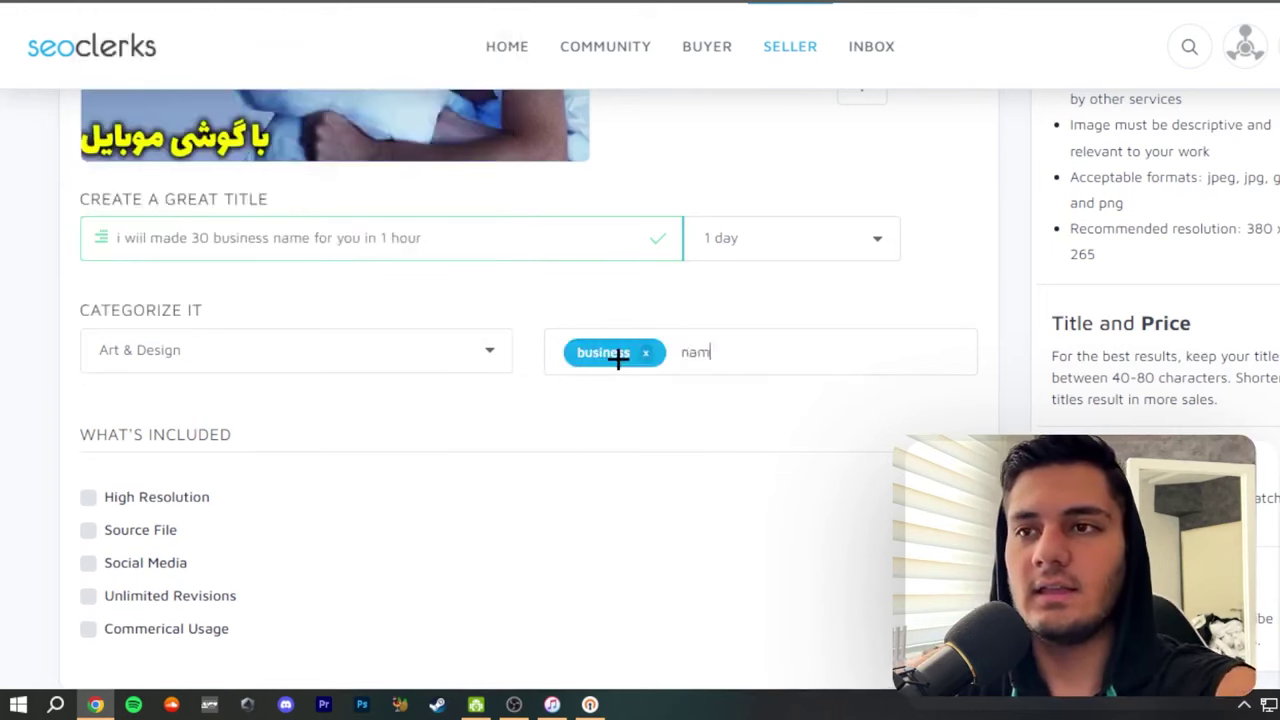
key("Return")
scroll(500, 423, "down", 2)
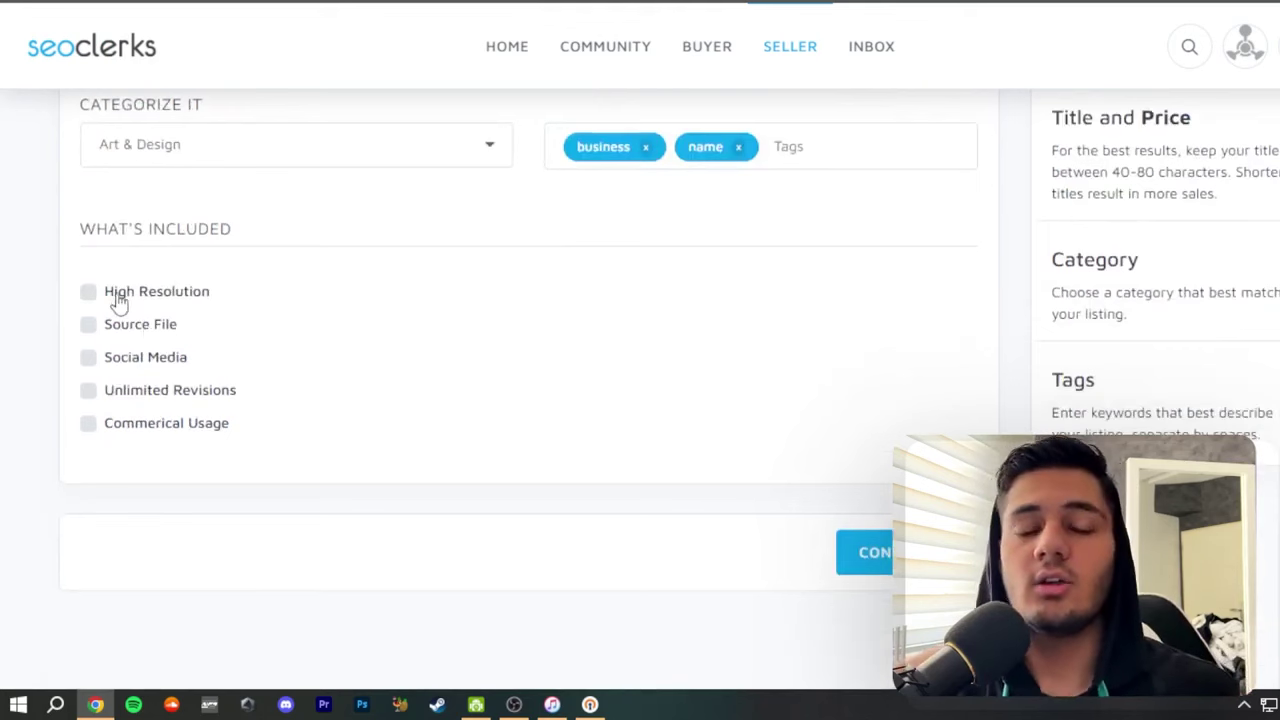
Step: Set the service's price per order to $5 in the pricing section
scroll(171, 363, "up", 10)
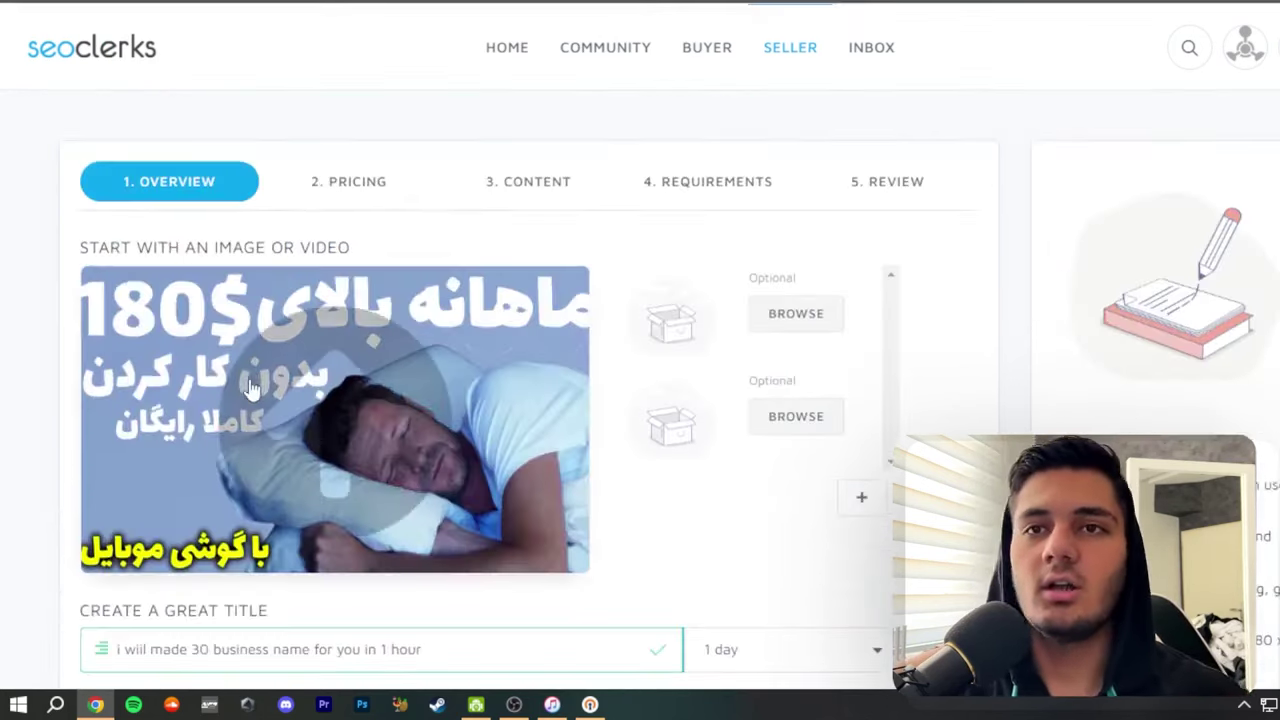
left_click(368, 184)
left_click(429, 260)
type("5")
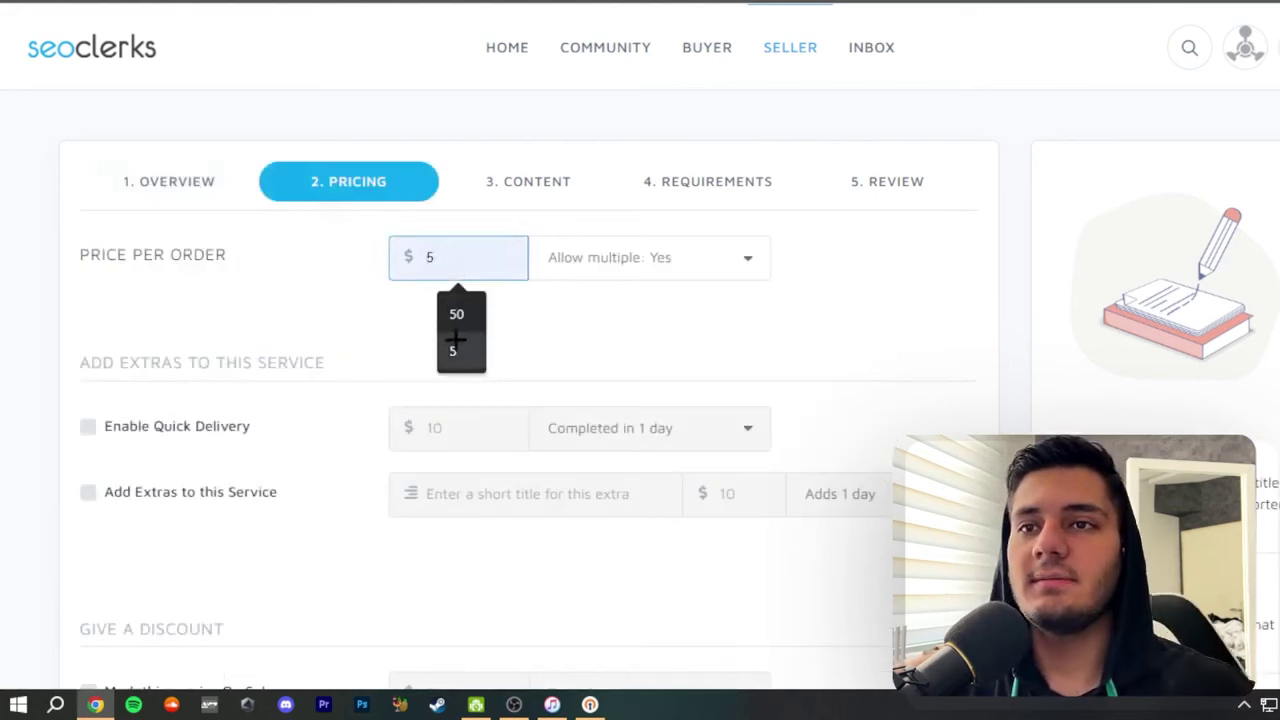
key("BackSpace")
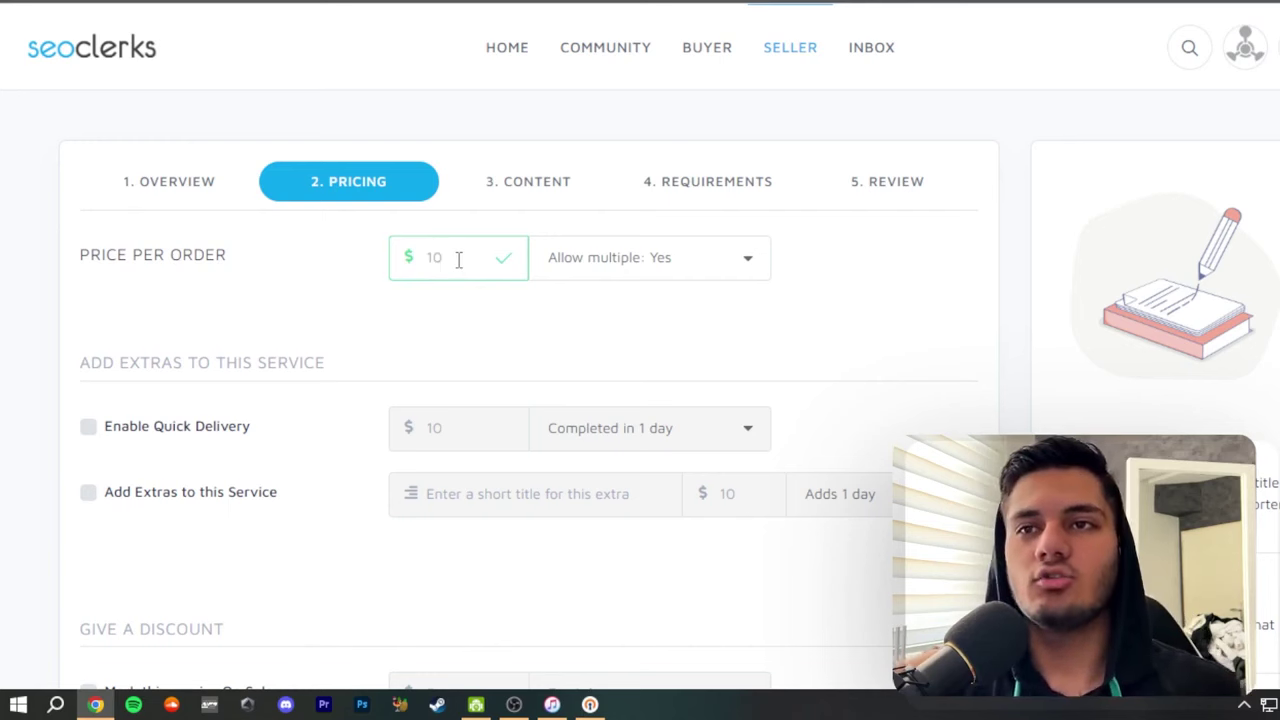
type("5")
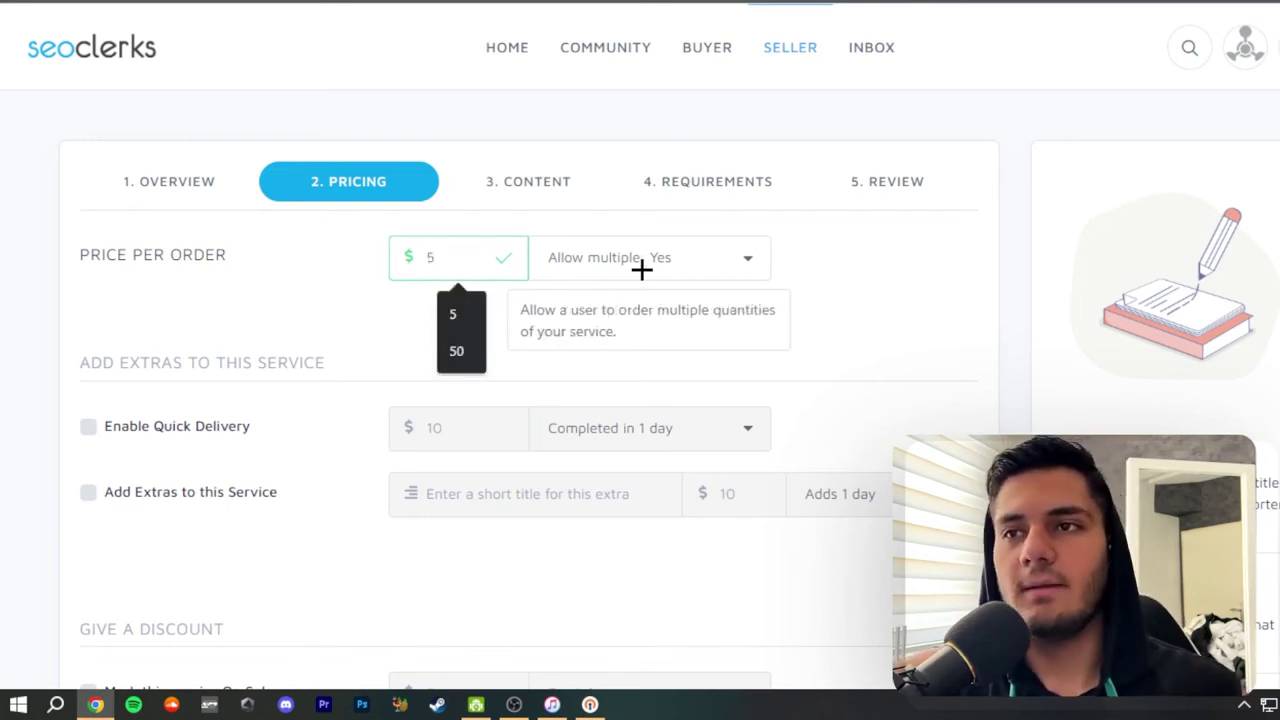
Step: Enable quick delivery for the service at an extra price of $10
scroll(646, 274, "down", 2)
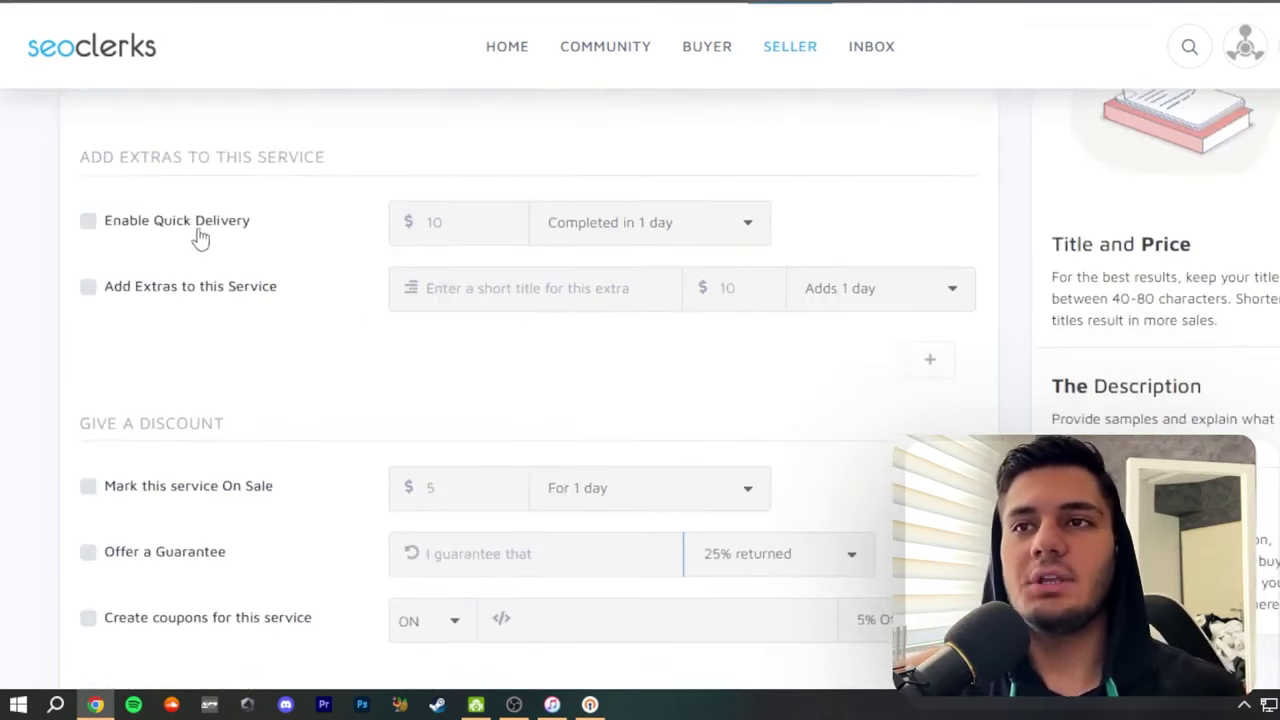
left_click(86, 222)
left_click(441, 223)
type("10")
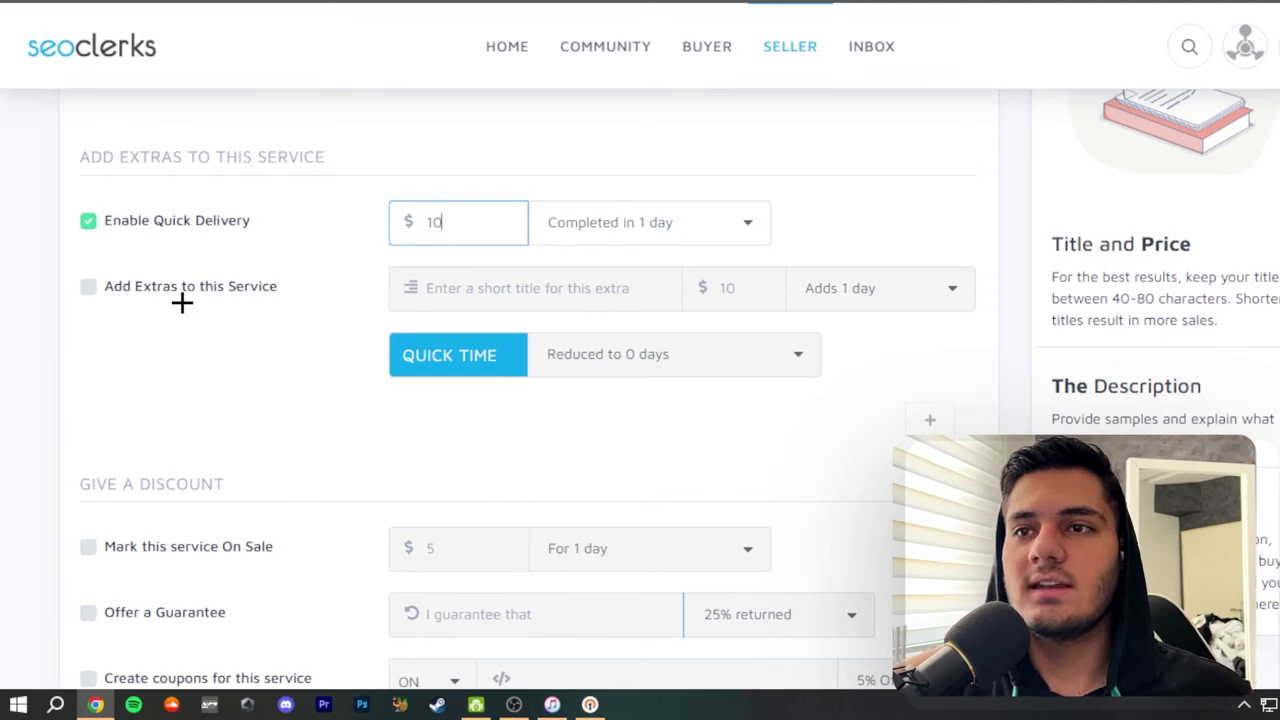
Step: Add a service extra titled "i made a logo for you" priced at $20 that adds 1 day
left_click(87, 289)
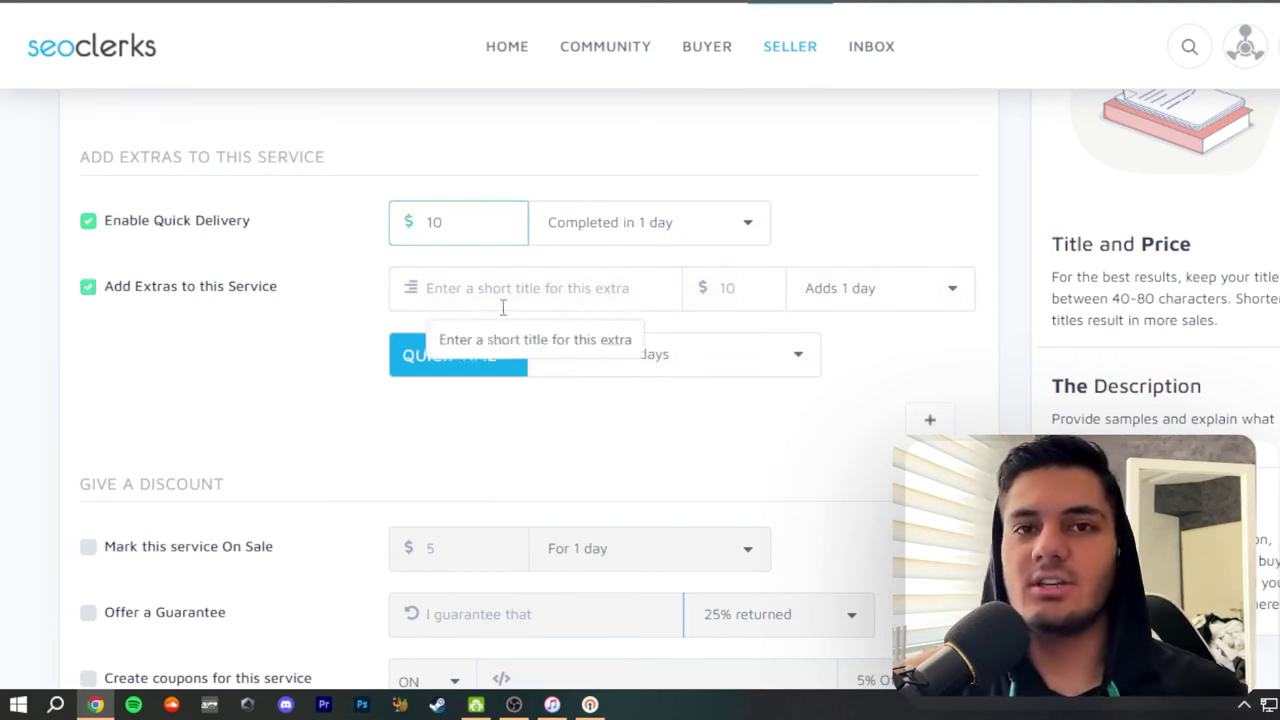
left_click(536, 294)
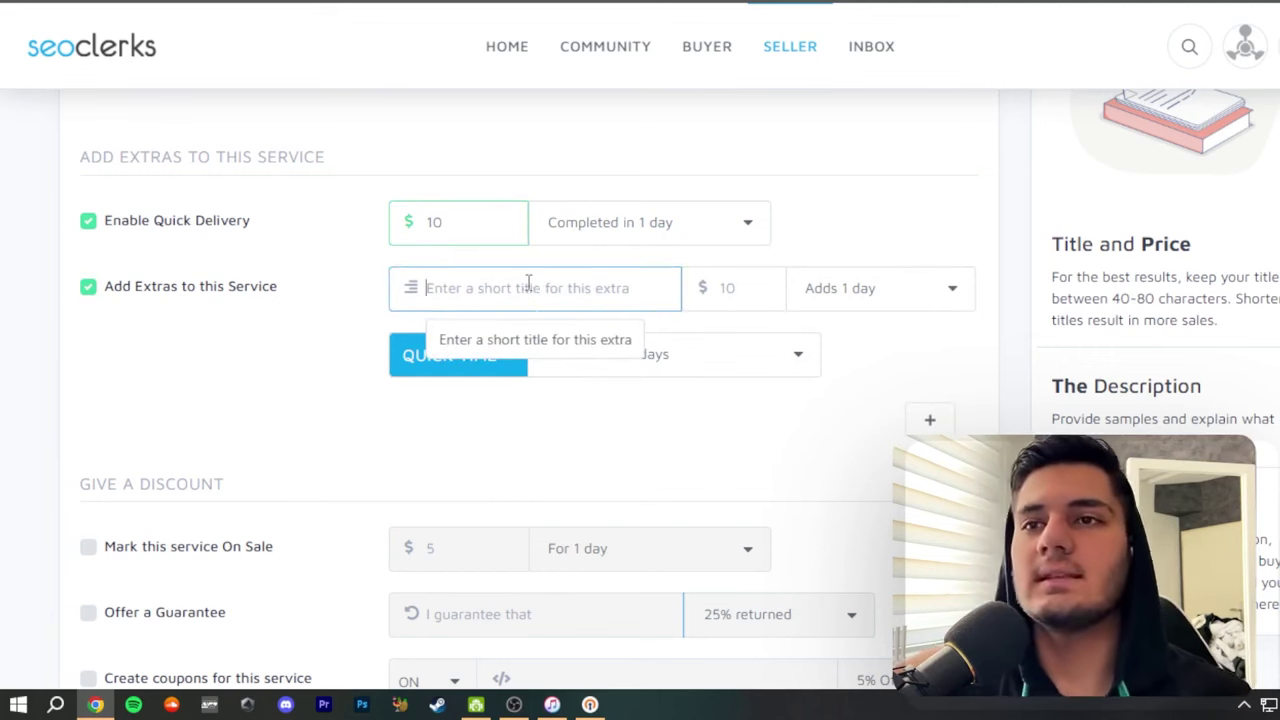
type("I")
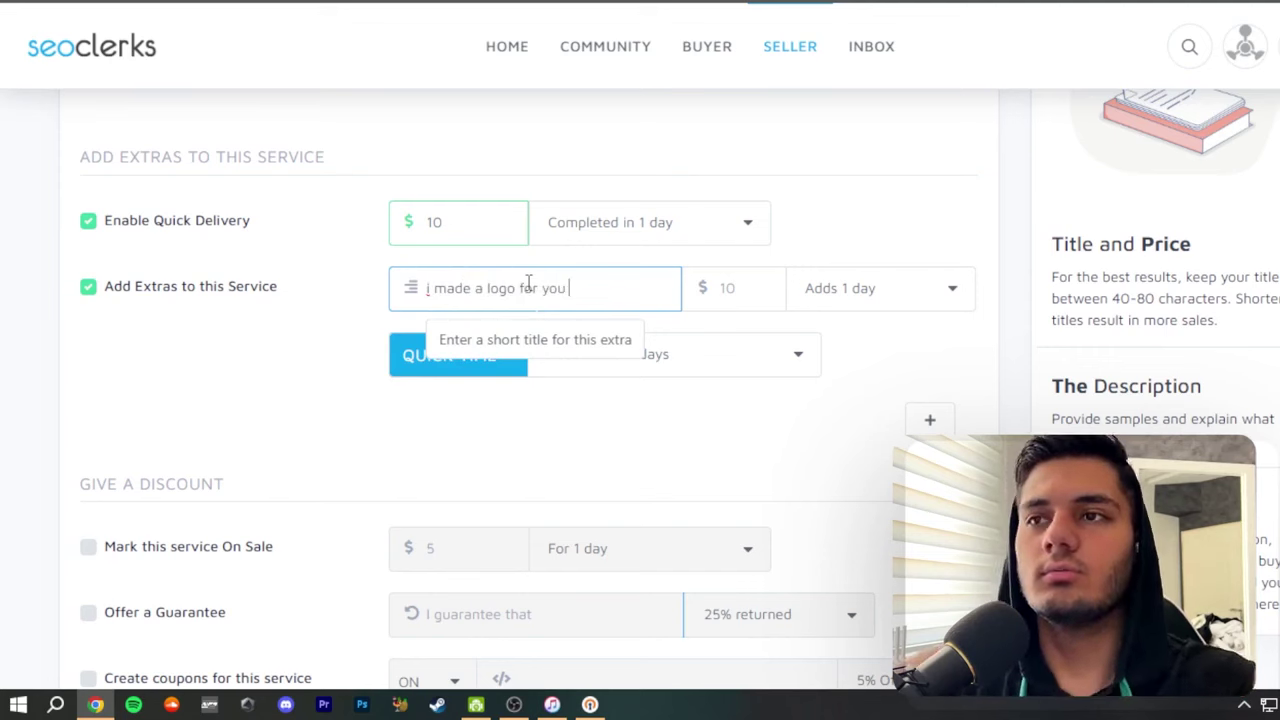
left_click(737, 287)
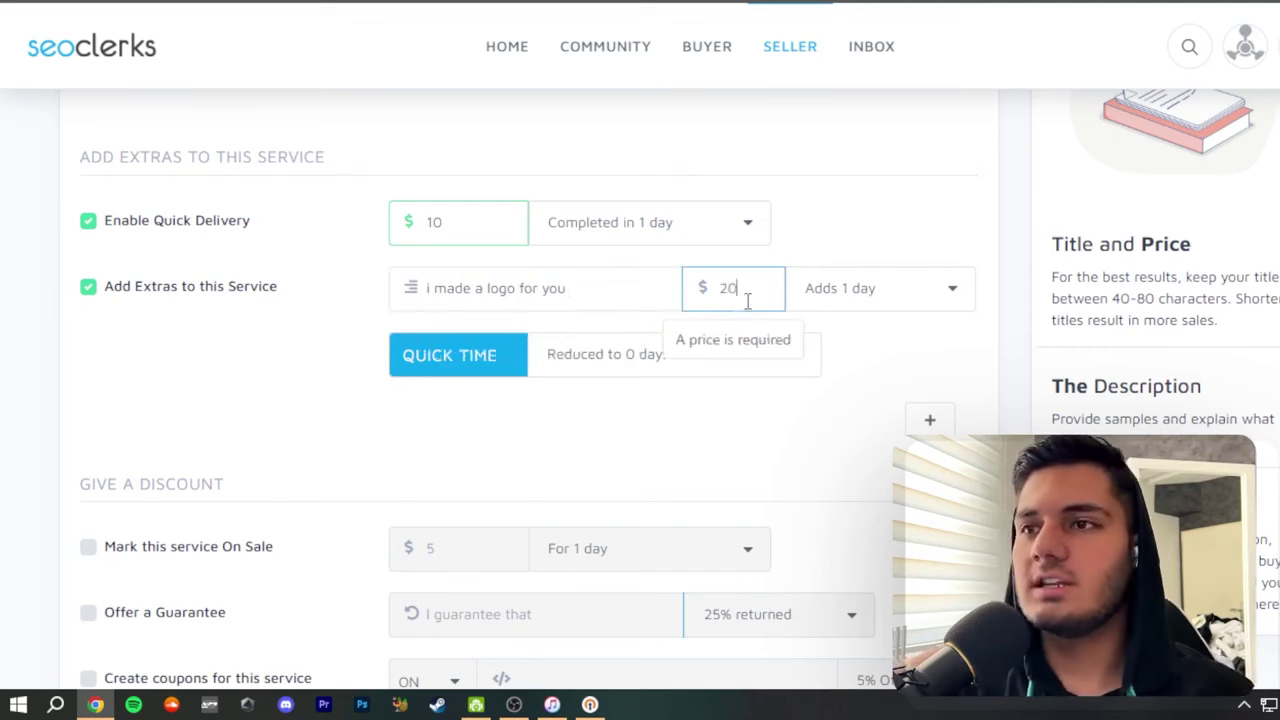
left_click(900, 288)
left_click(850, 276)
left_click(850, 276)
left_click(871, 340)
left_click(891, 289)
left_click(876, 321)
Step: Look over the discount, guarantee, coupon and subscription options in the pricing section
scroll(329, 306, "down", 3)
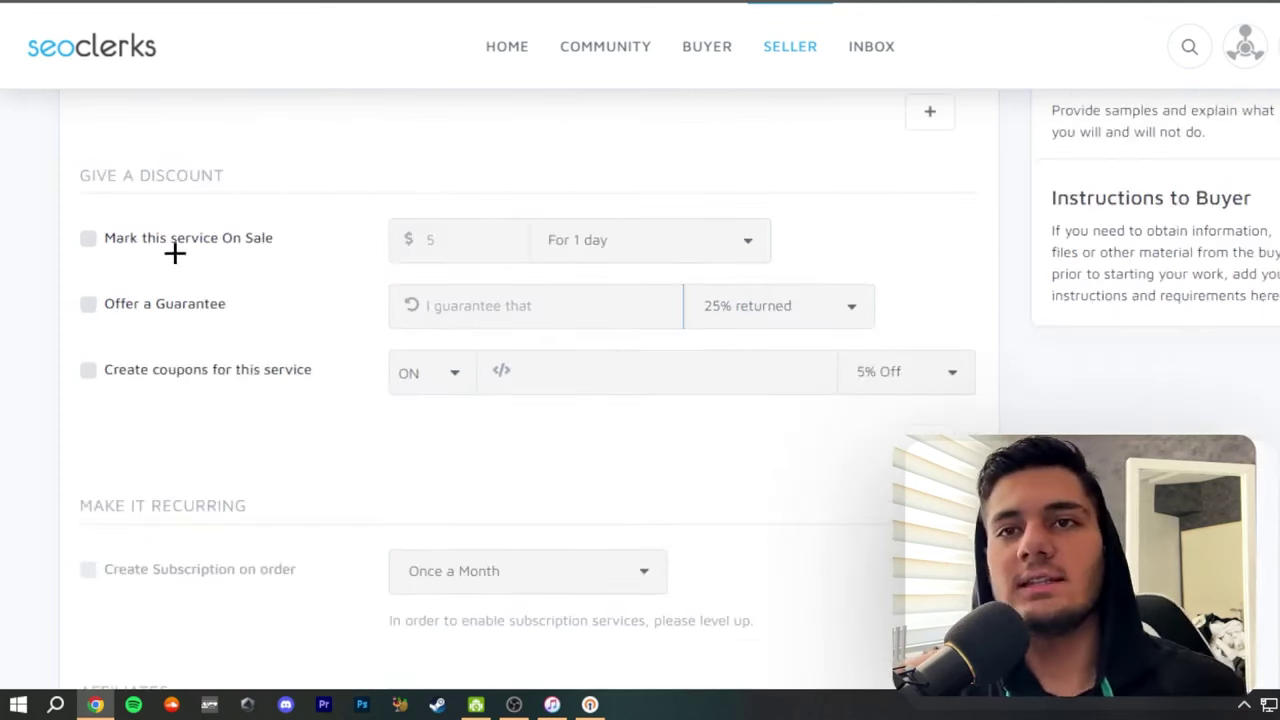
scroll(175, 253, "down", 6)
scroll(280, 320, "up", 10)
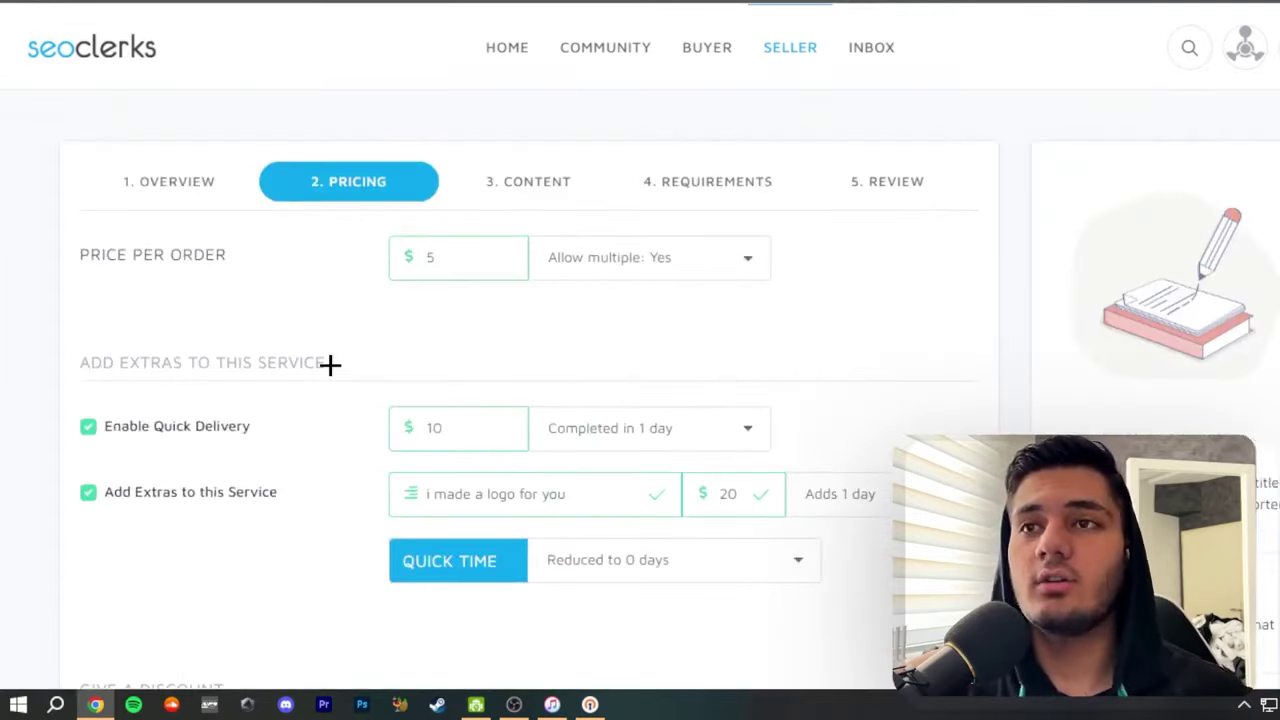
Step: Look over the content section's custom field options and turn on underline formatting in the description editor
left_click(517, 181)
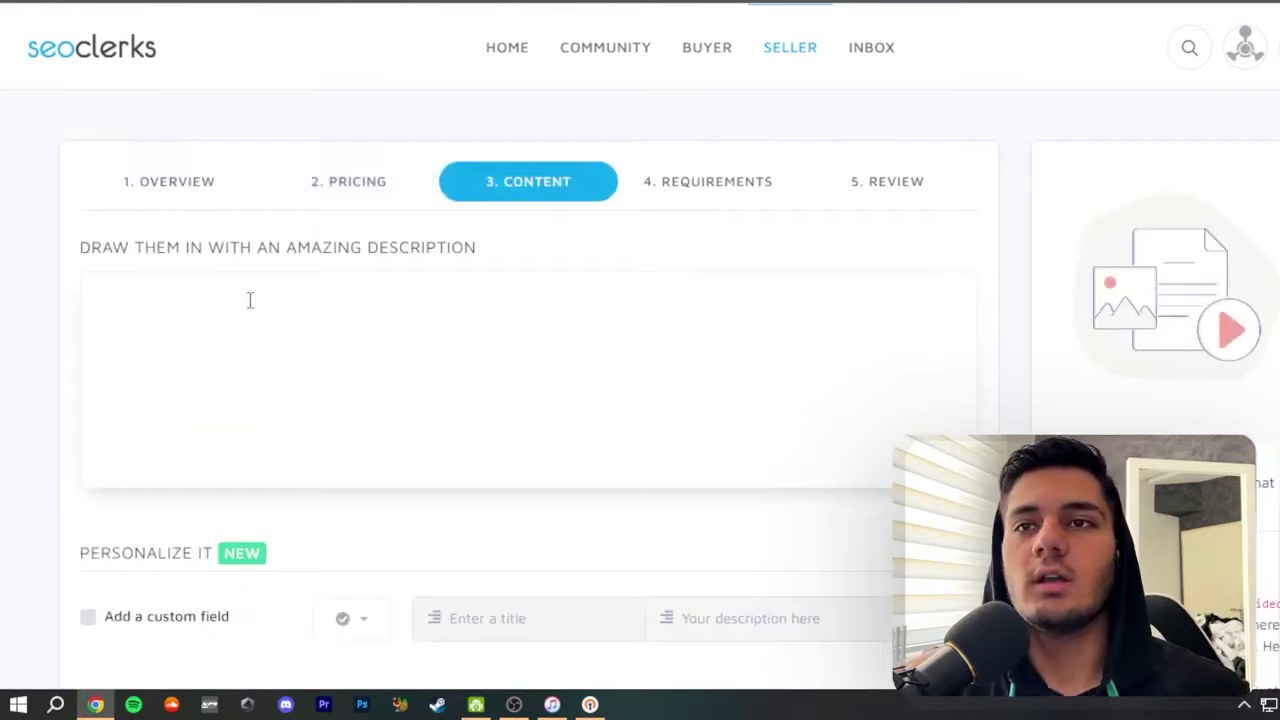
scroll(247, 296, "down", 2)
scroll(249, 293, "up", 2)
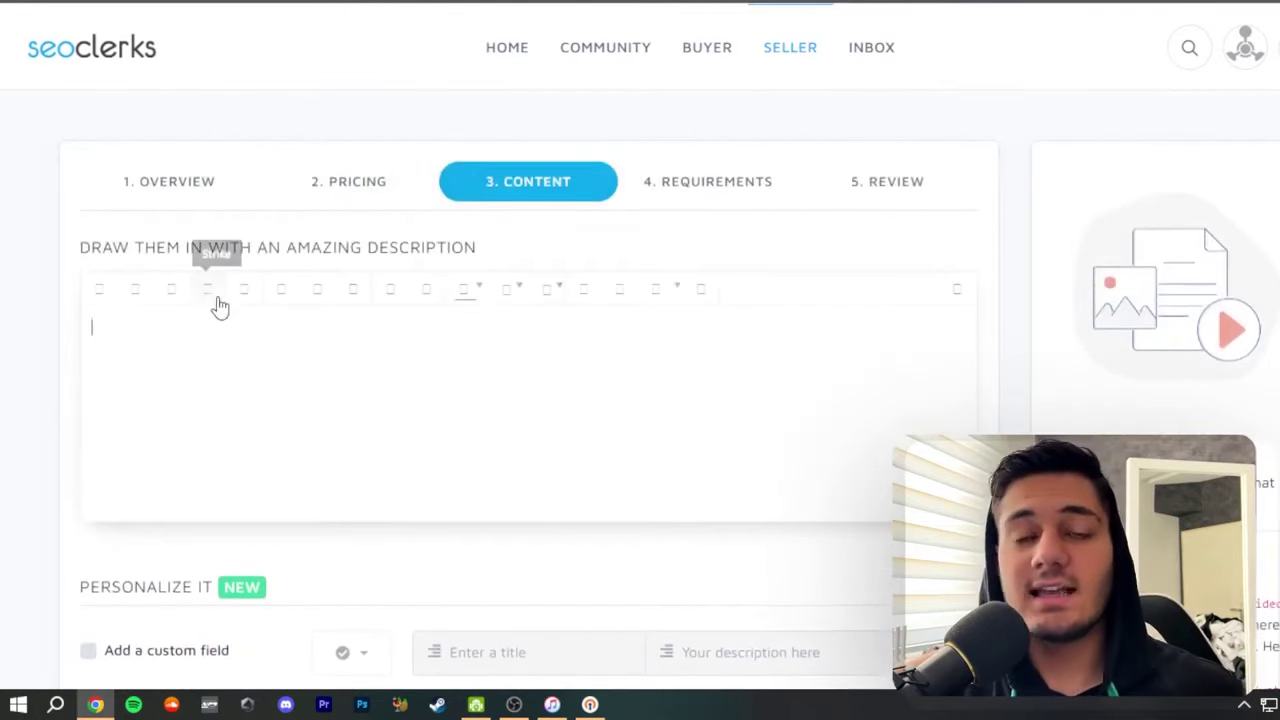
left_click(171, 289)
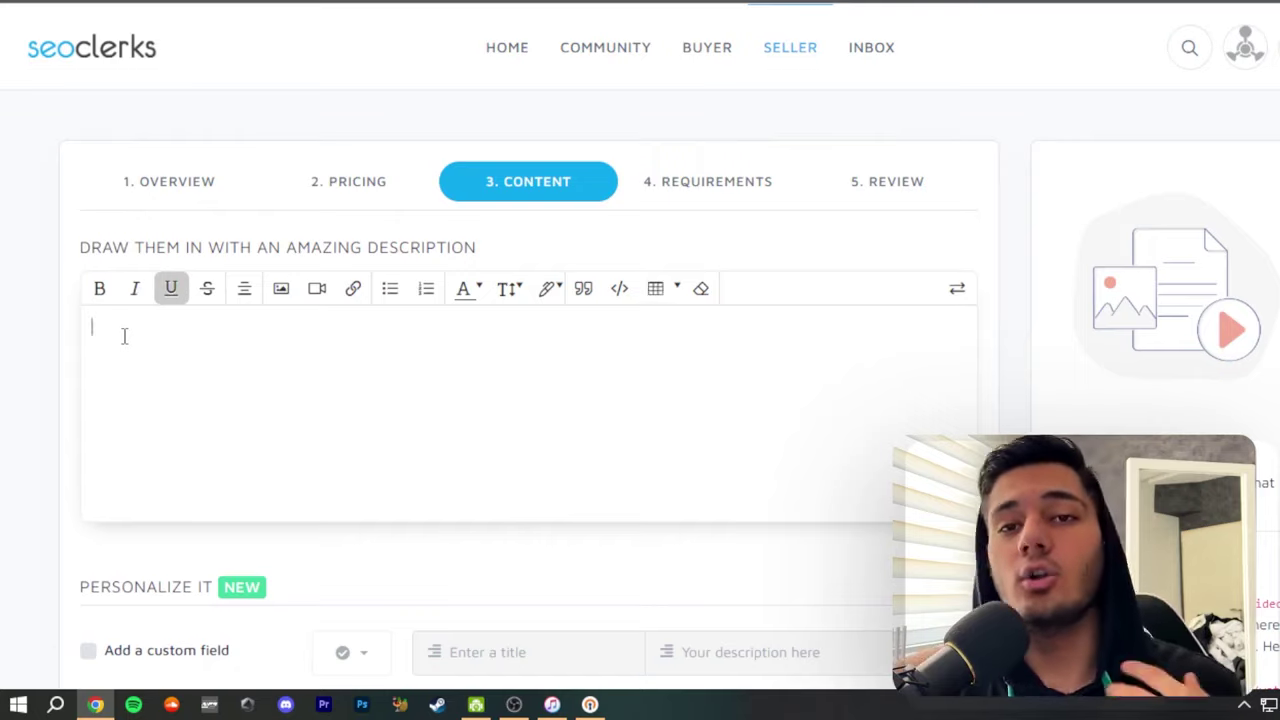
scroll(123, 328, "down", 3)
scroll(131, 317, "up", 2)
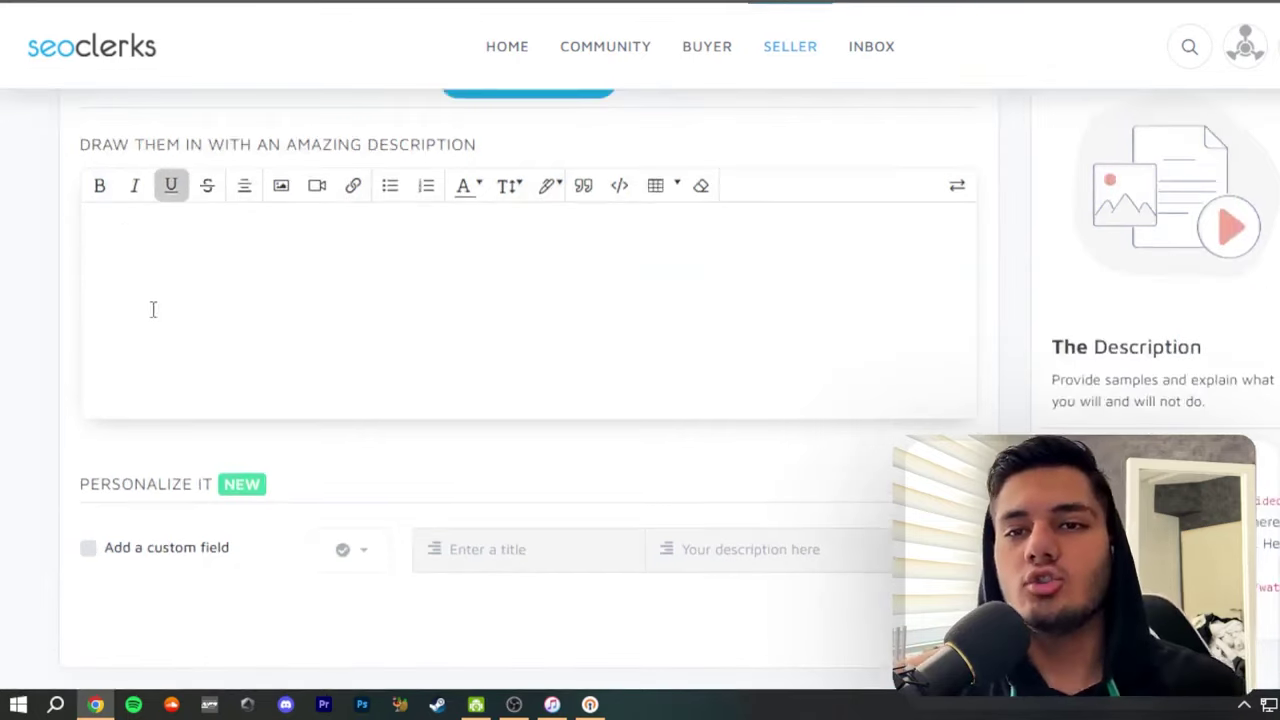
scroll(153, 309, "down", 2)
scroll(334, 343, "up", 3)
Step: Examine the buyer requirements section and the final review of the listing, including its errors and paid upgrades
left_click(679, 198)
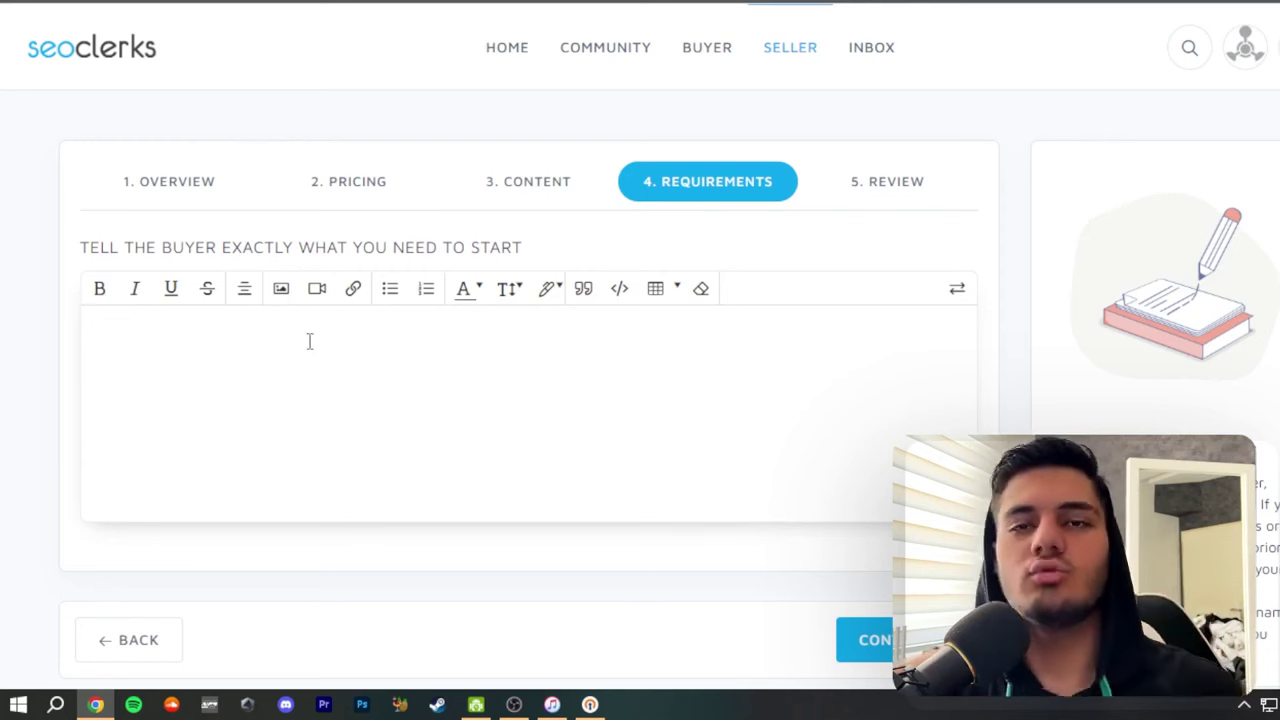
left_click(905, 191)
scroll(529, 334, "down", 3)
scroll(500, 322, "down", 2)
scroll(500, 322, "up", 4)
scroll(193, 448, "down", 2)
scroll(291, 383, "up", 2)
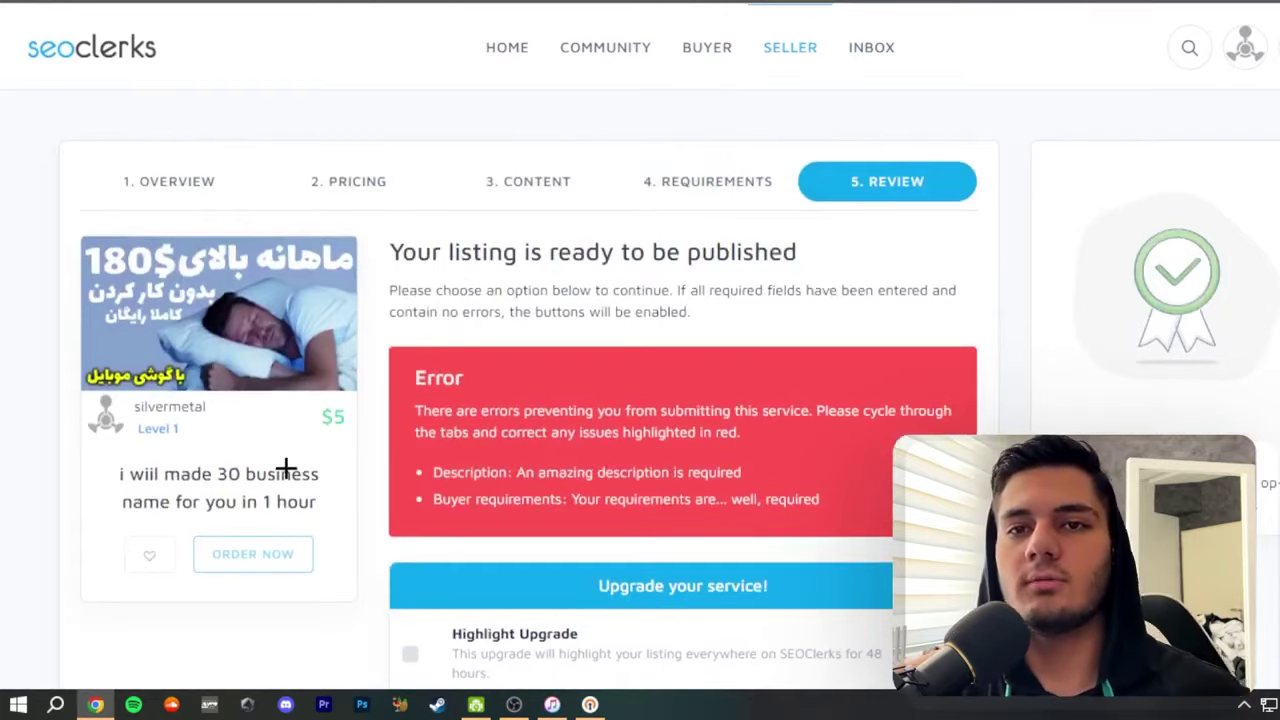
scroll(563, 586, "down", 4)
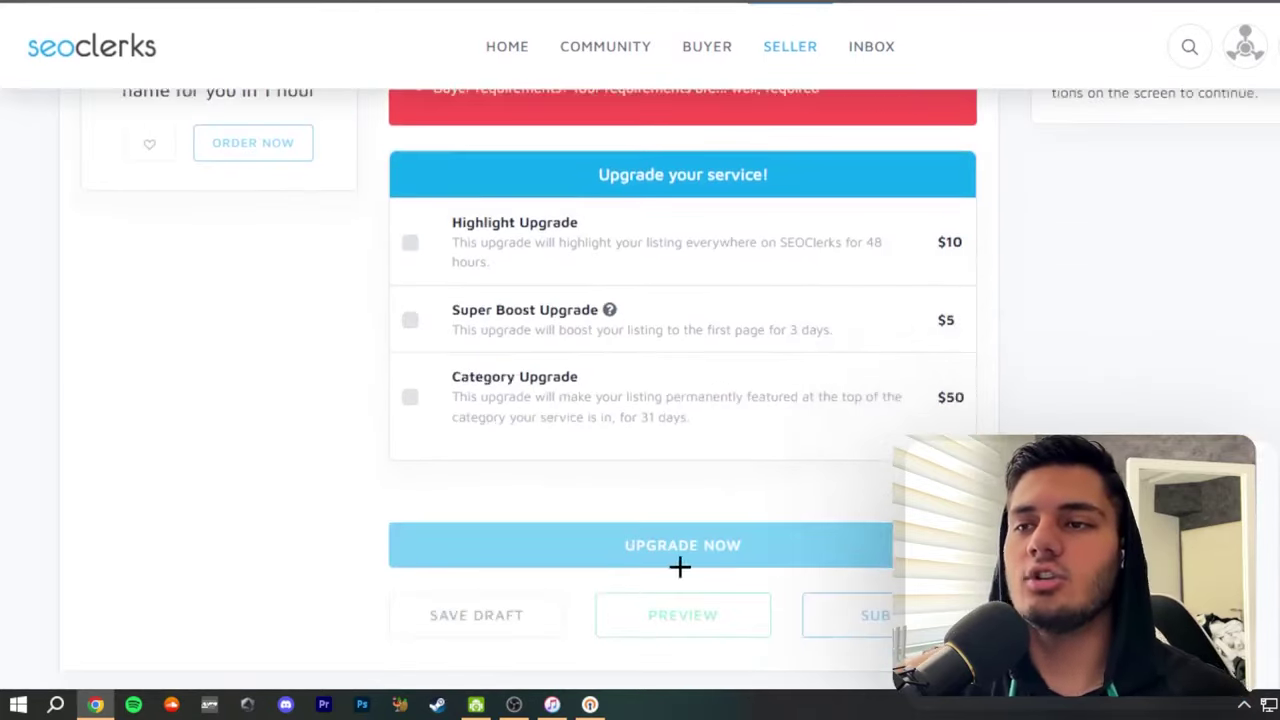
scroll(679, 567, "up", 4)
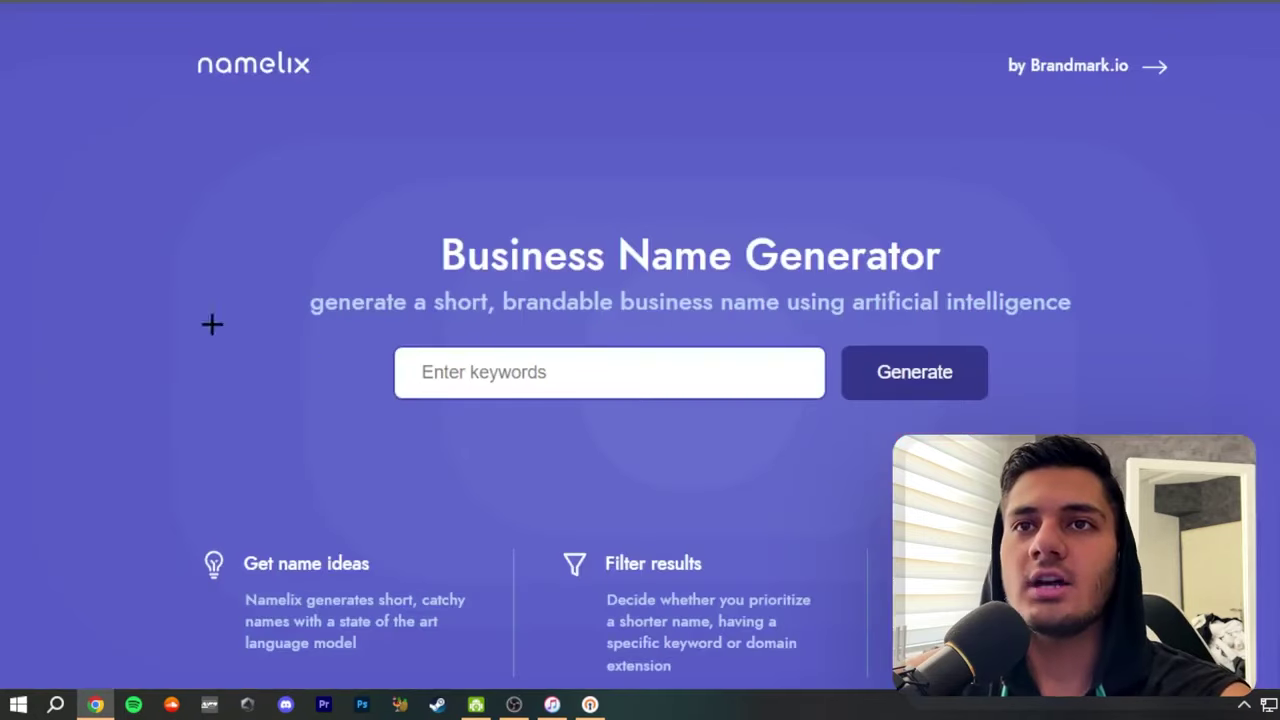
Step: Start generating business names in Namelix with the keyword "car" and go to the generation randomness options
left_click(591, 381)
left_click(826, 443)
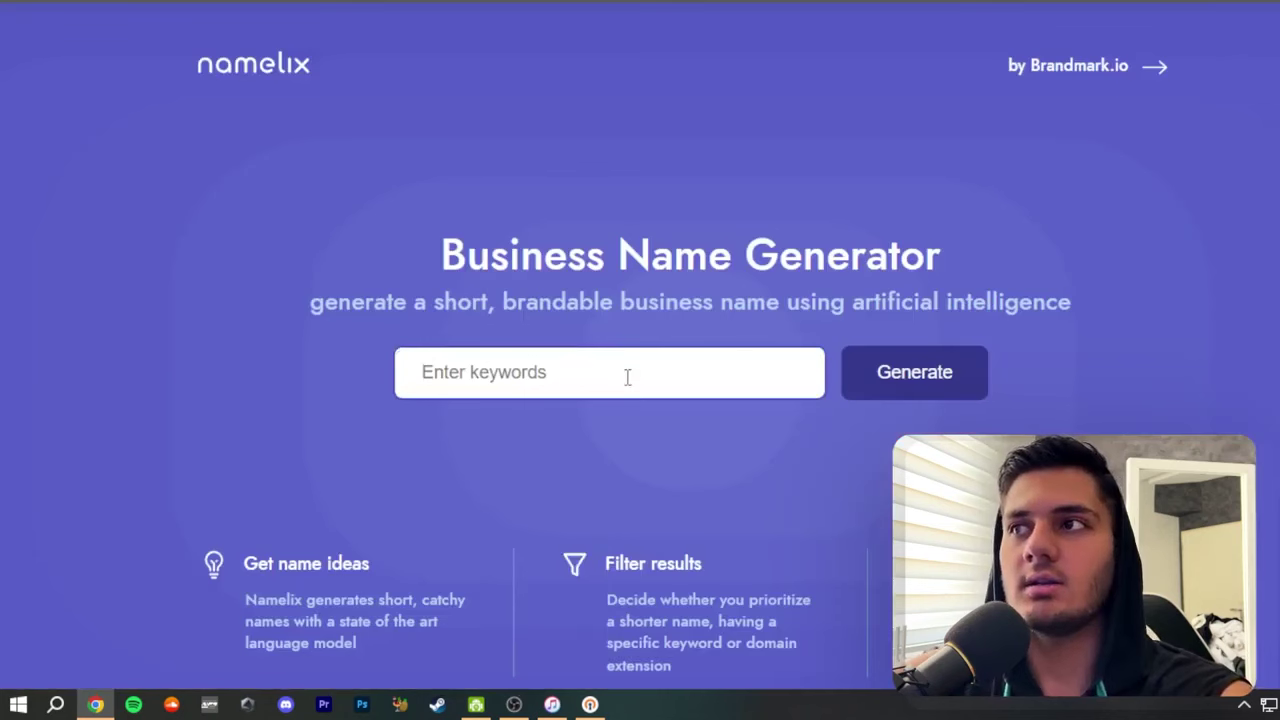
left_click(627, 376)
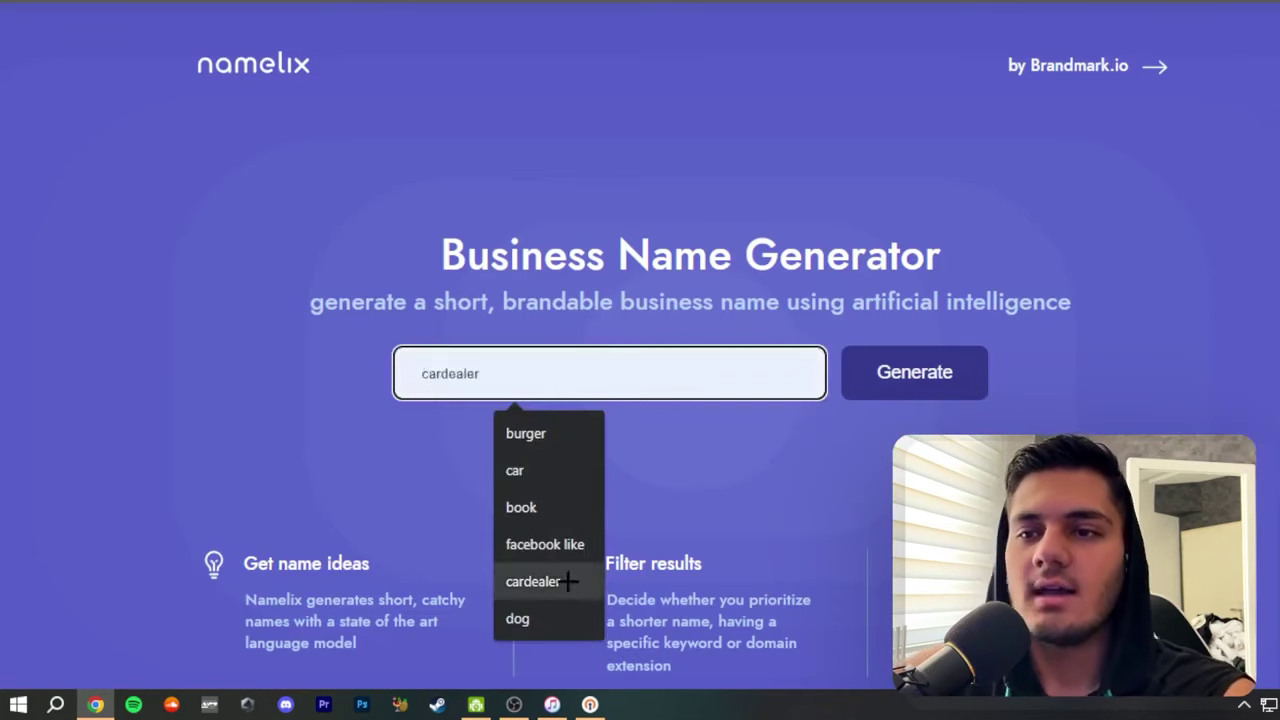
left_click(549, 474)
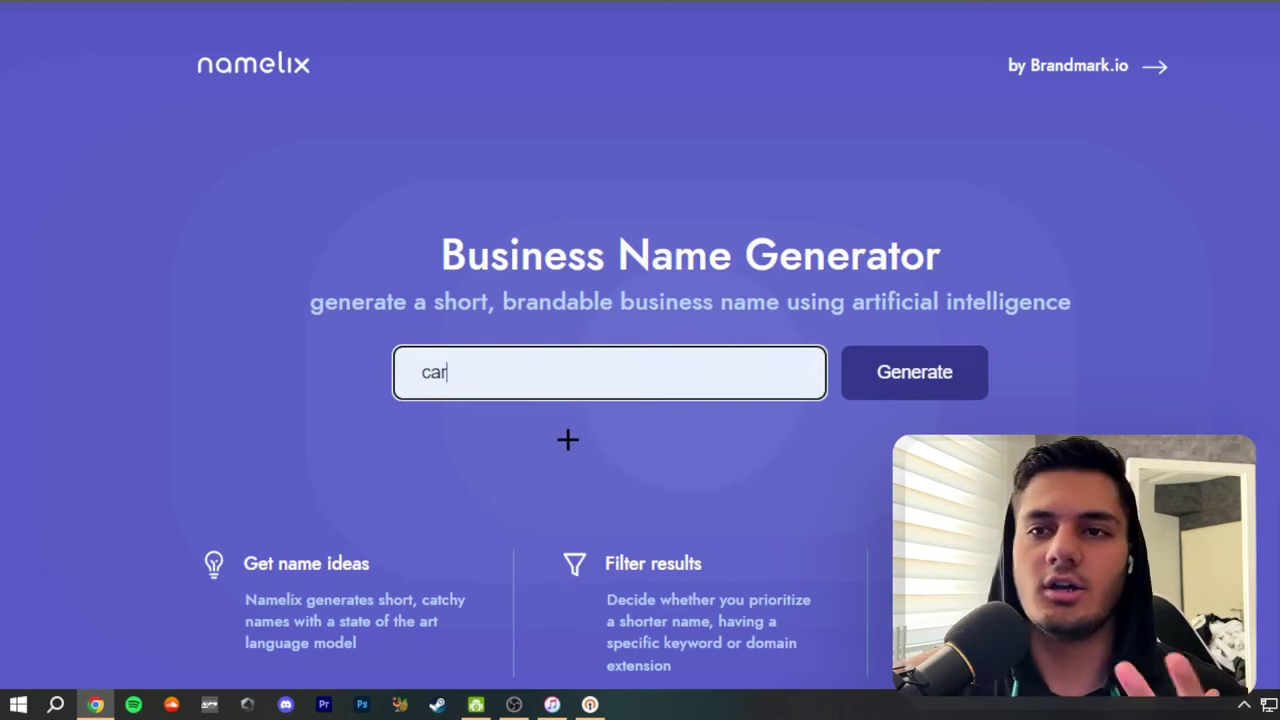
left_click(892, 398)
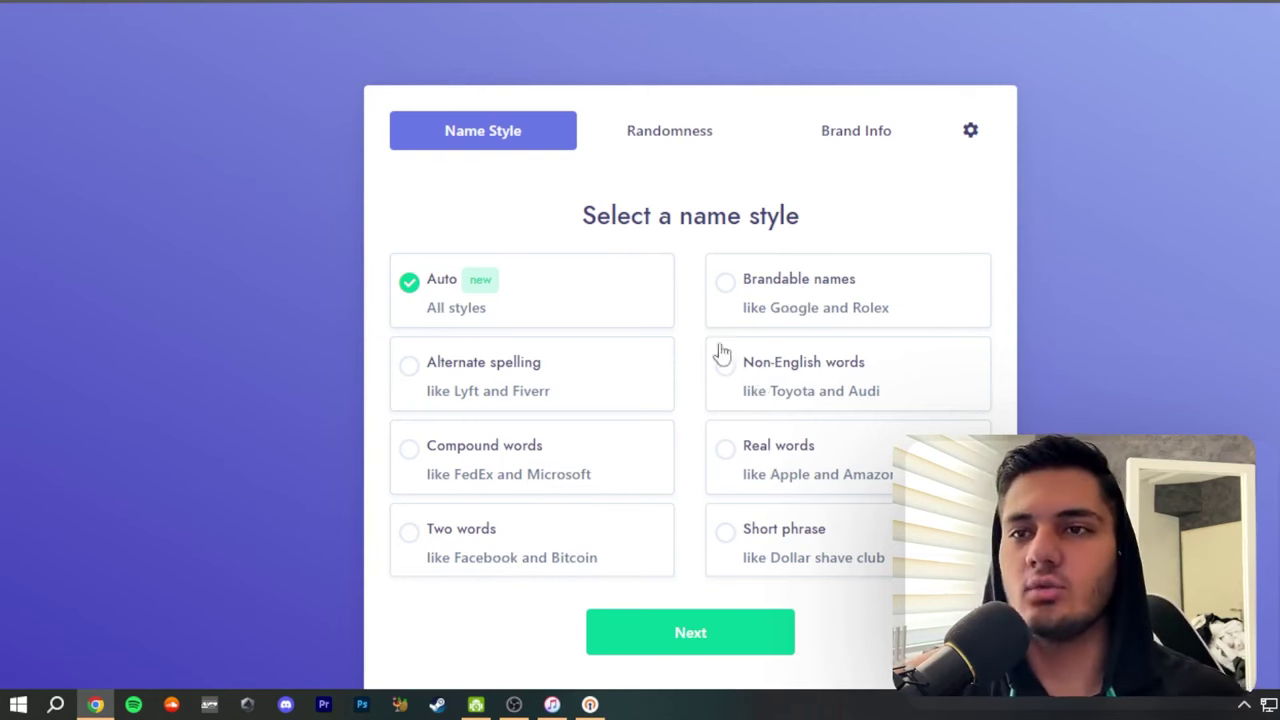
left_click(655, 150)
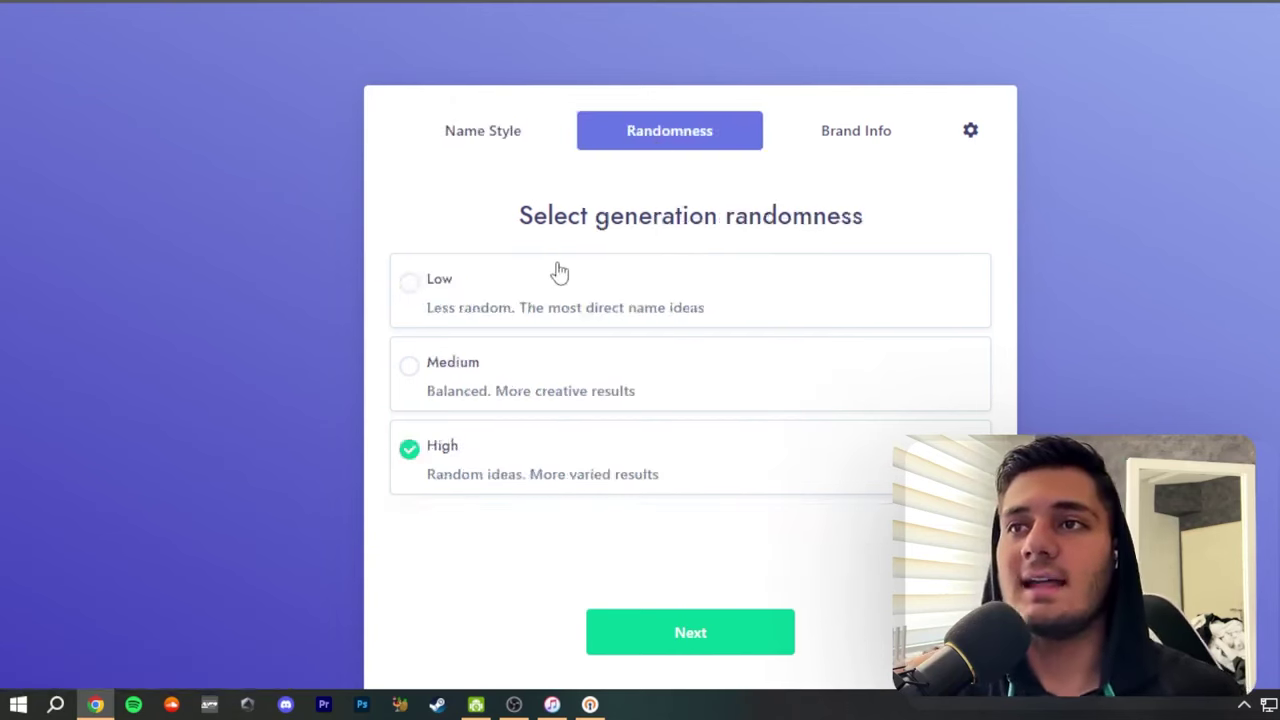